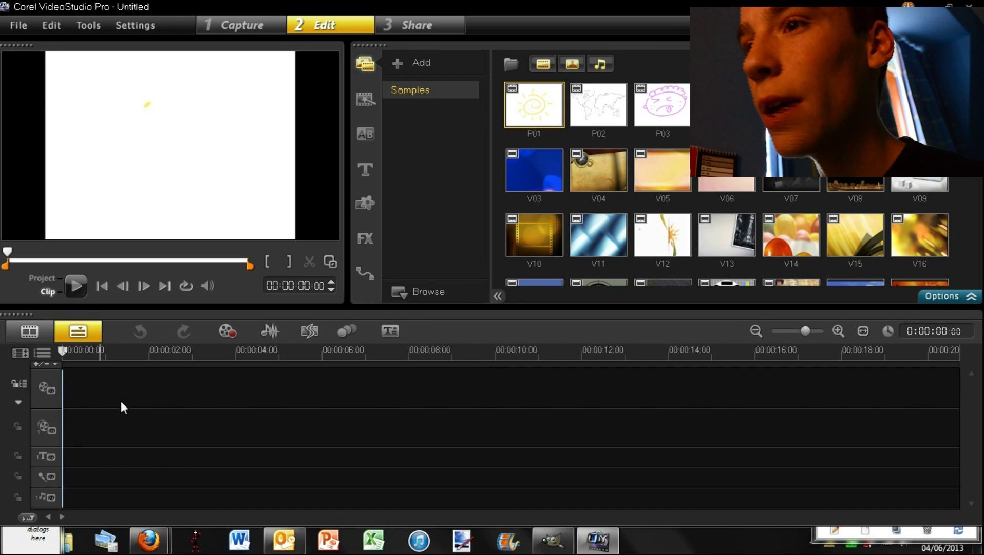
- Drag 'App review Cycloramic' from Explorer's Videos > Youtube > Final folder onto the VideoStudio timeline
{"action": "left_click", "coordinate": [77, 542]}
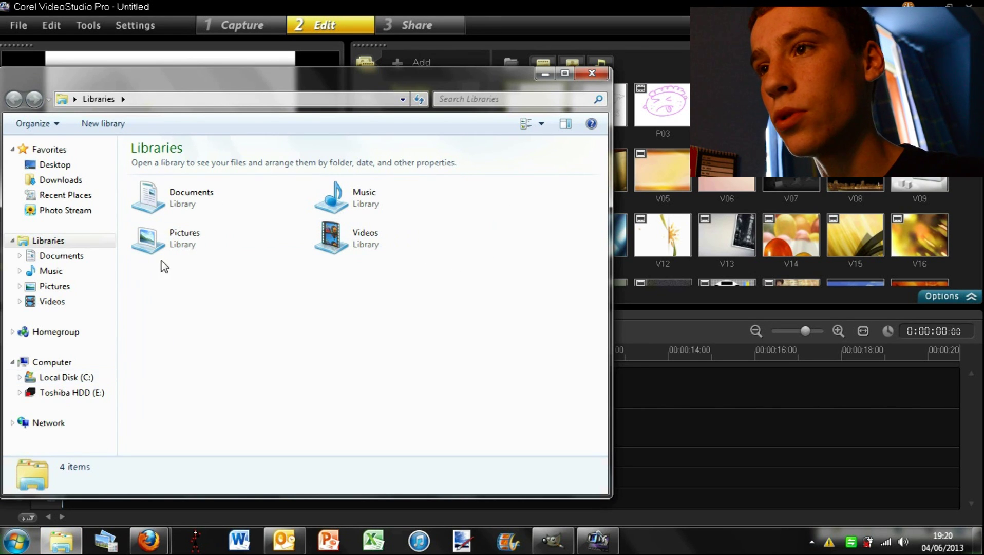
{"action": "double_click", "coordinate": [177, 241]}
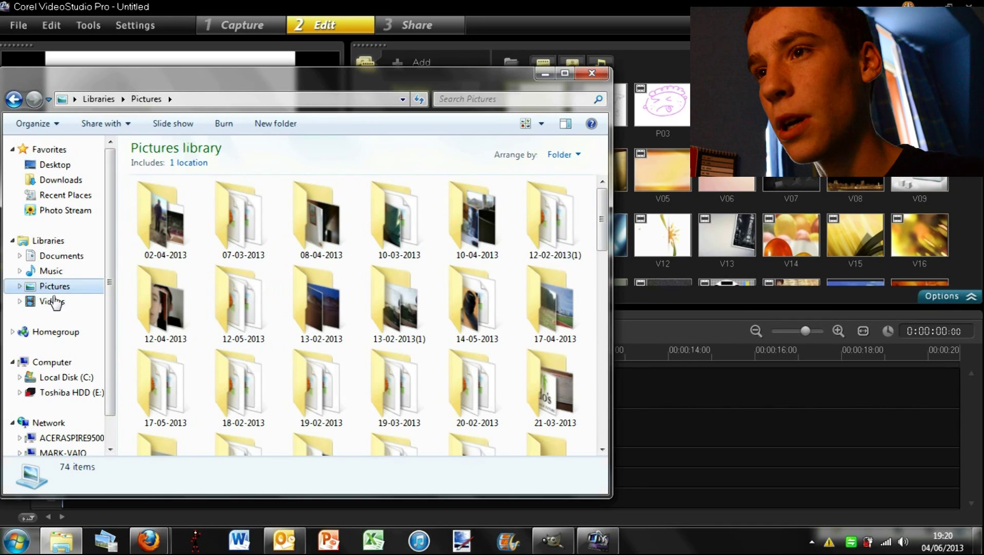
{"action": "left_click", "coordinate": [53, 301]}
{"action": "double_click", "coordinate": [552, 218]}
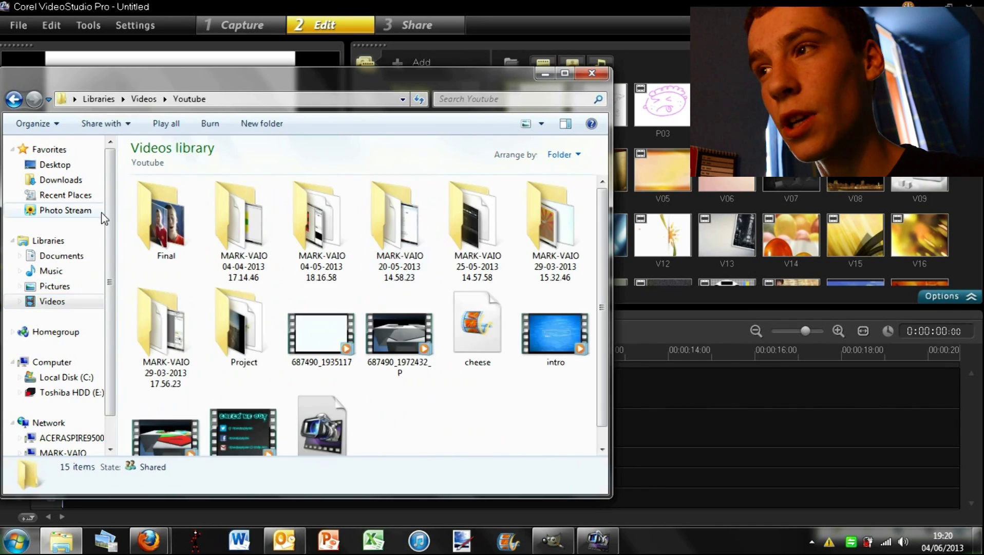
{"action": "double_click", "coordinate": [164, 220]}
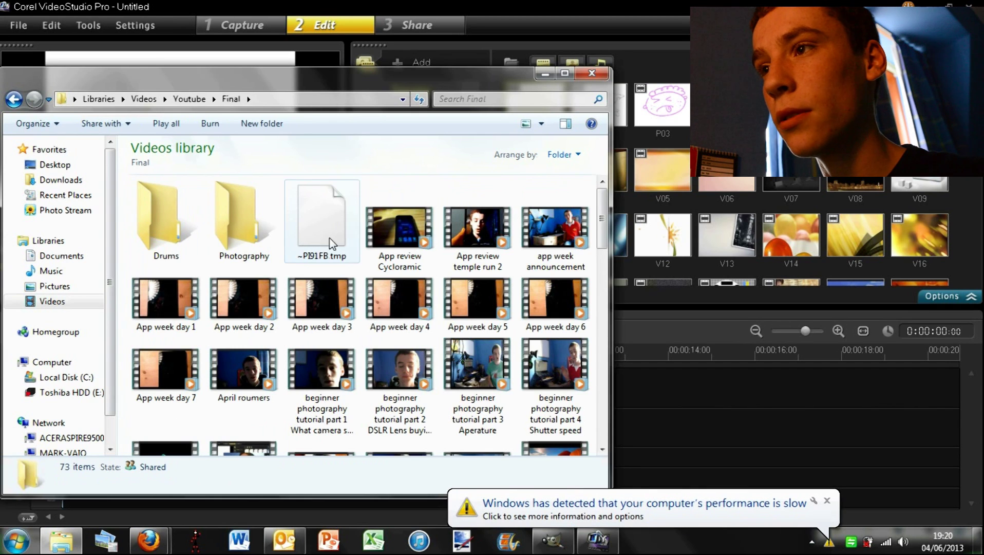
{"action": "left_click", "coordinate": [396, 239]}
{"action": "left_click_drag", "start_coordinate": [728, 401], "coordinate": [727, 404]}
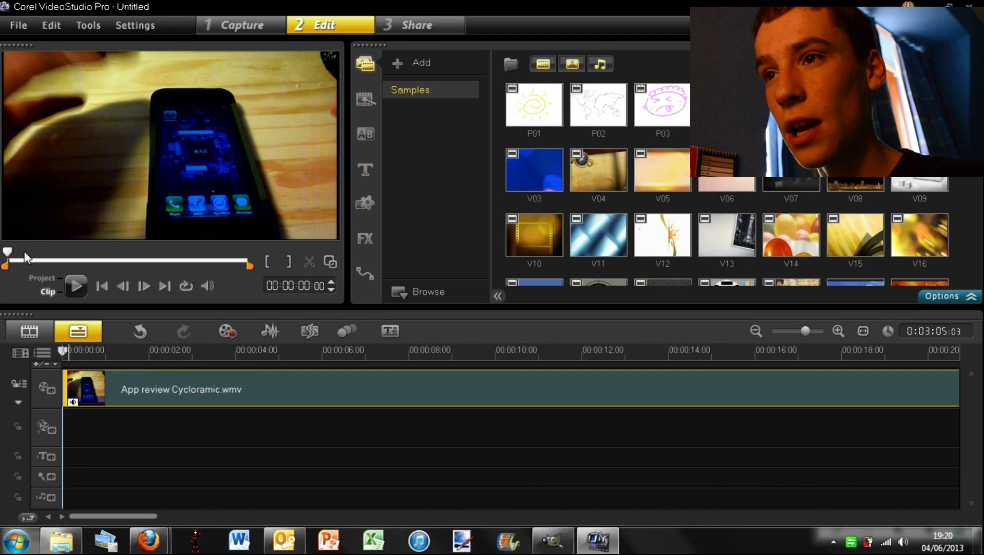
- Split the Cycloramic clip at 00:00:03:05 and move its second part to Overlay Track #1 after the first
{"action": "left_click", "coordinate": [36, 275]}
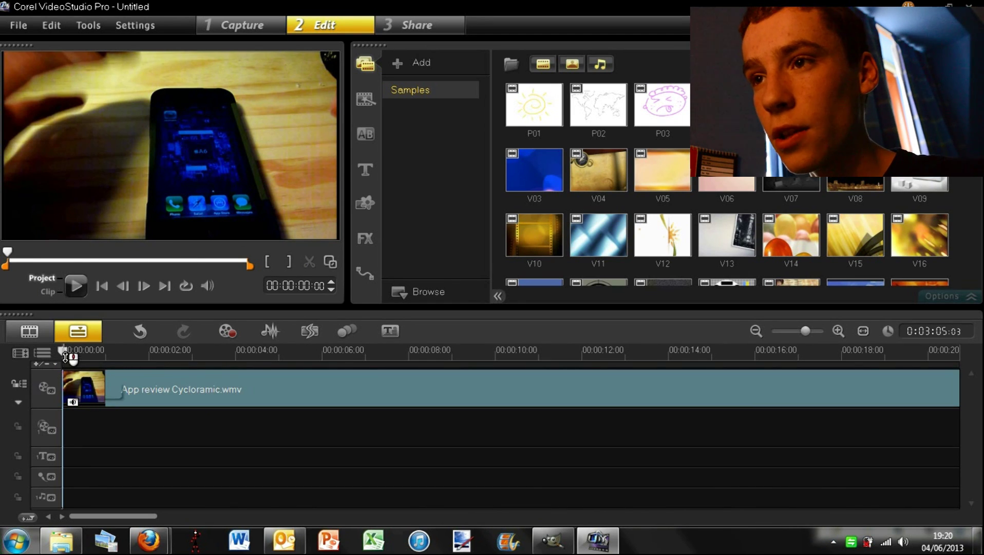
{"action": "left_click_drag", "start_coordinate": [65, 357], "coordinate": [201, 350]}
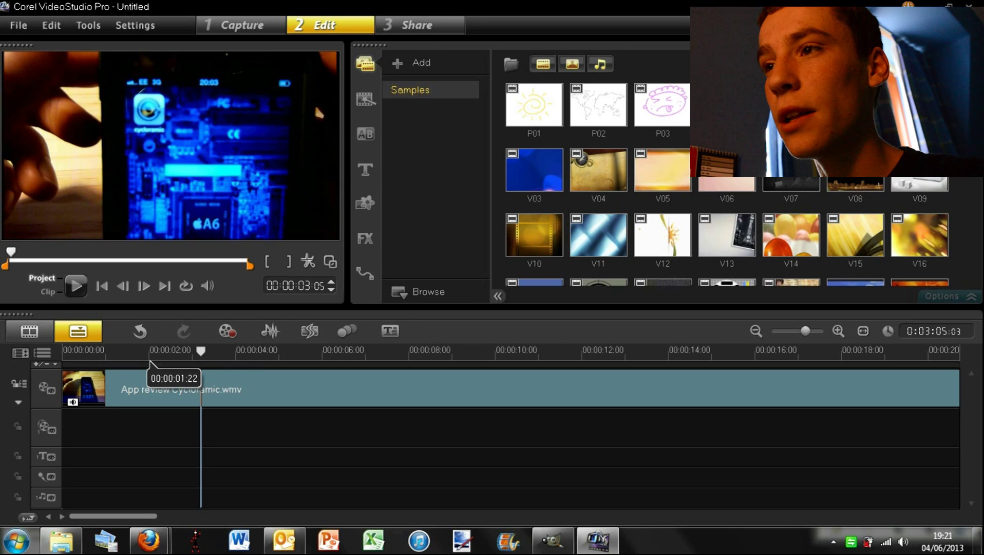
{"action": "left_click", "coordinate": [309, 263]}
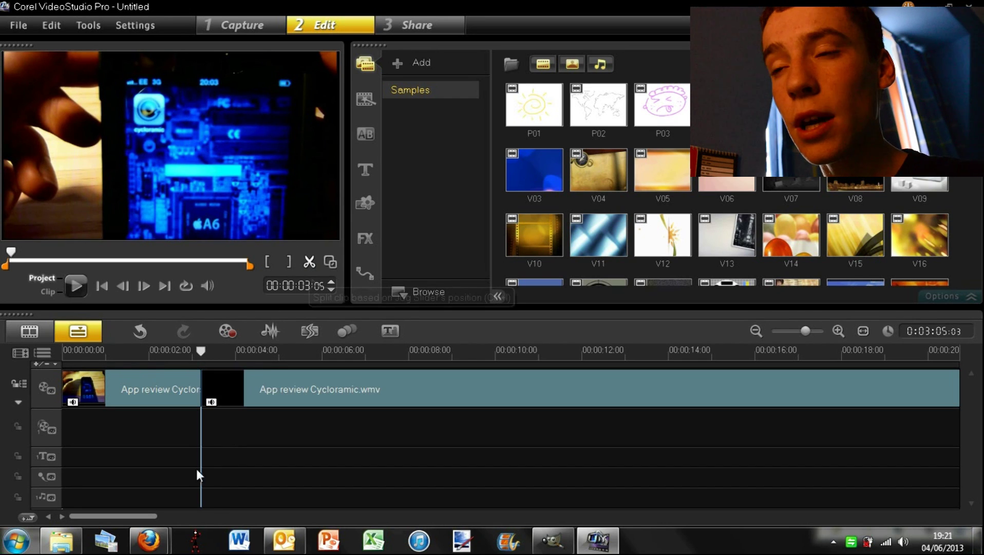
{"action": "left_click_drag", "start_coordinate": [249, 390], "coordinate": [131, 468]}
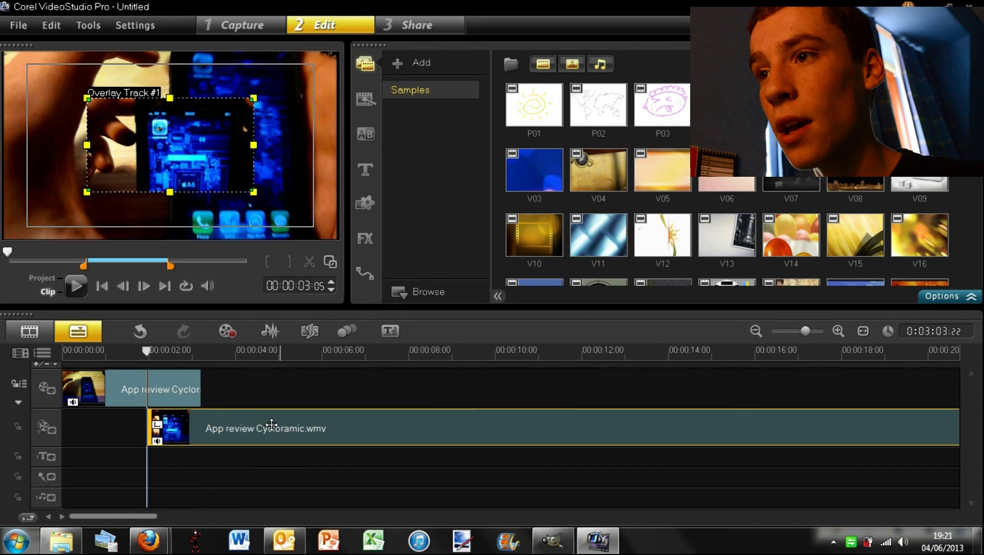
{"action": "left_click_drag", "start_coordinate": [266, 429], "coordinate": [320, 430]}
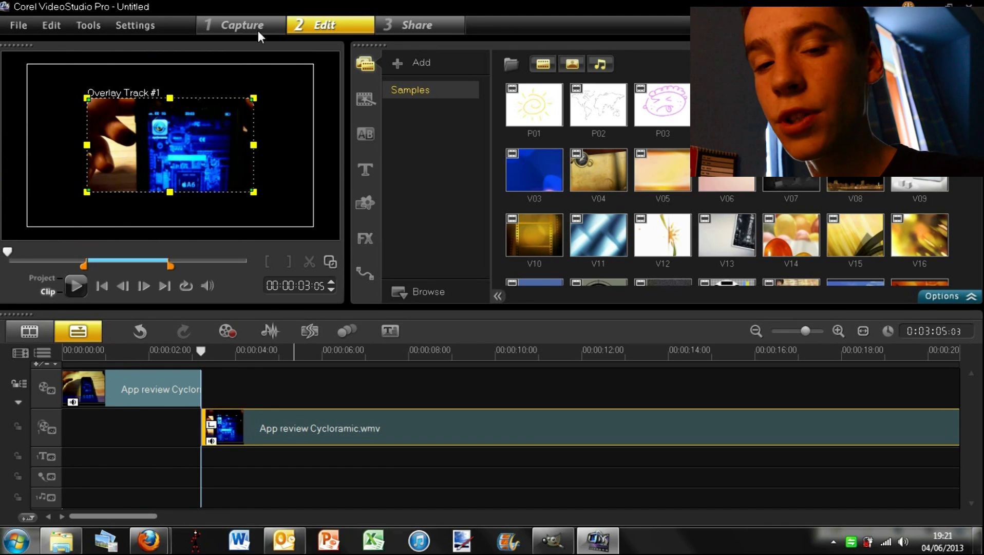
- In Customize Motion, enlarge the overlay clip's starting size to 102 by 102
{"action": "right_click", "coordinate": [277, 426]}
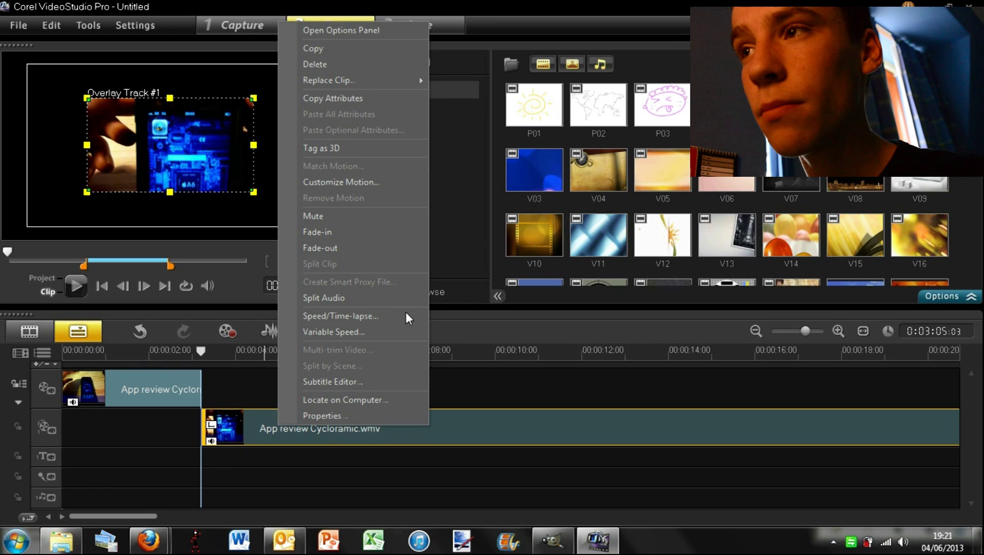
{"action": "left_click", "coordinate": [400, 181]}
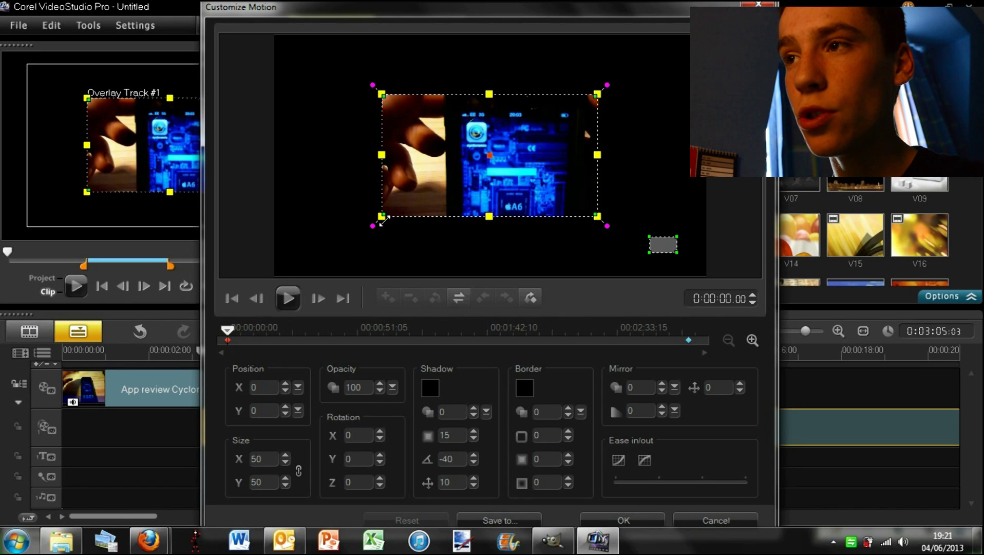
{"action": "left_click_drag", "start_coordinate": [383, 219], "coordinate": [272, 293]}
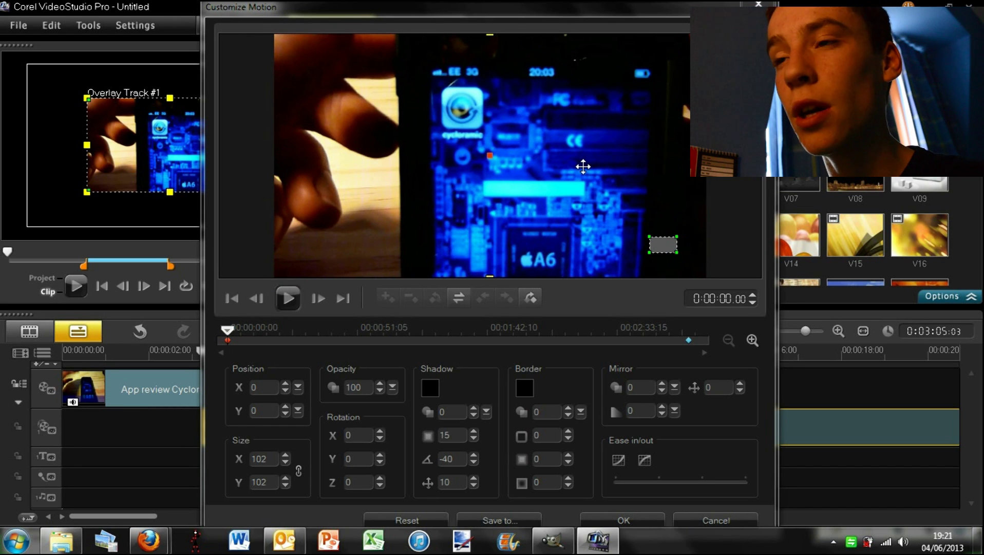
- Shrink the overlay clip to size 0 at 0:01:48:02 and apply the motion with OK
{"action": "left_click", "coordinate": [689, 340]}
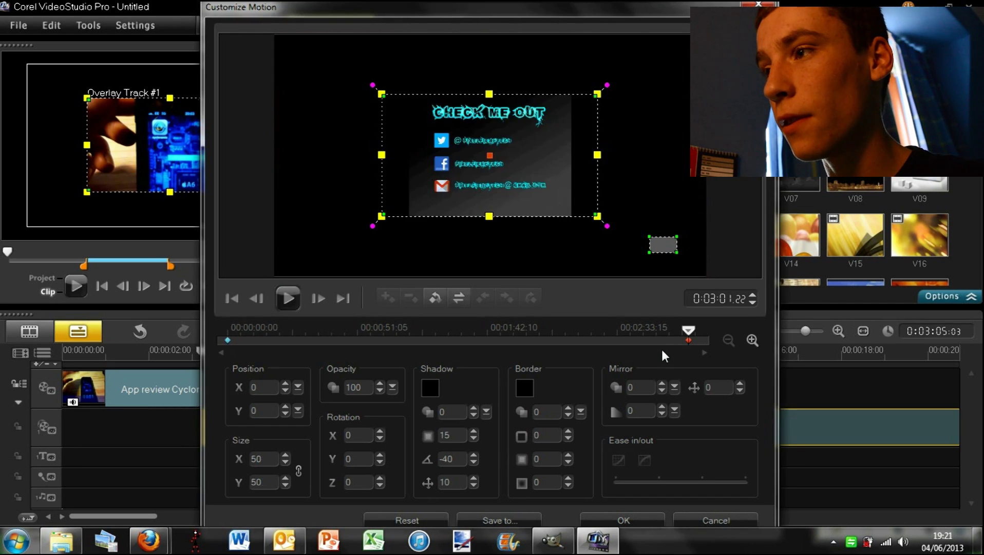
{"action": "right_click", "coordinate": [689, 341]}
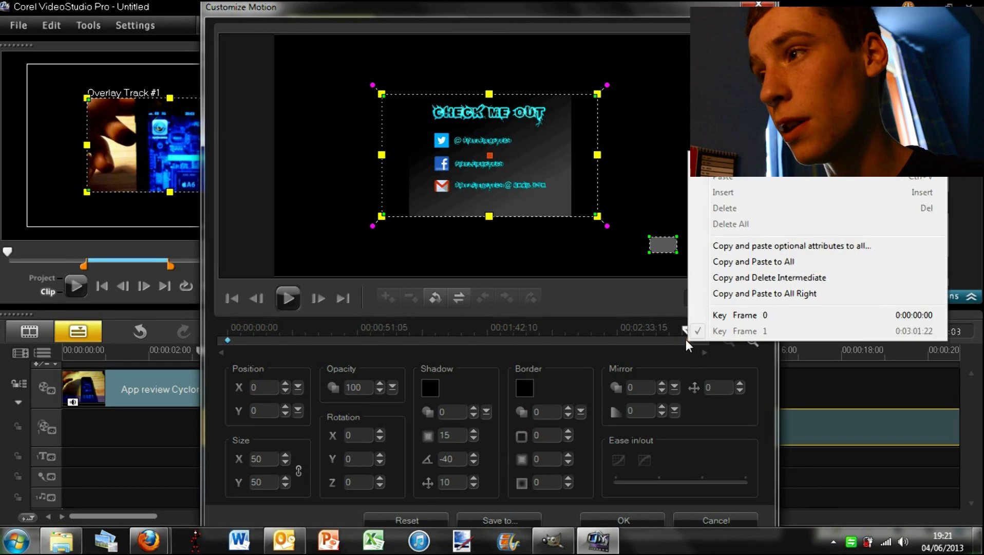
{"action": "left_click", "coordinate": [693, 344]}
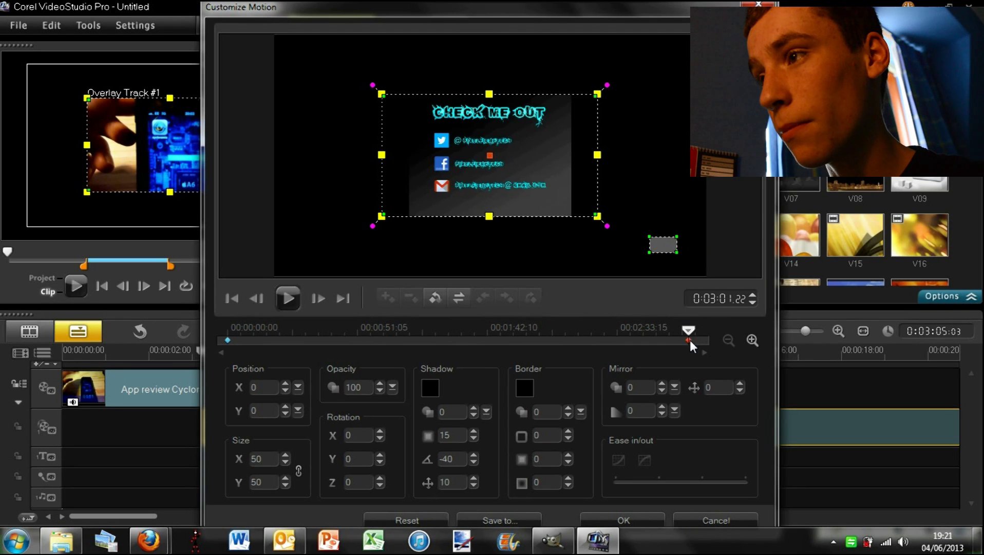
{"action": "right_click", "coordinate": [689, 340]}
{"action": "left_click", "coordinate": [691, 343]}
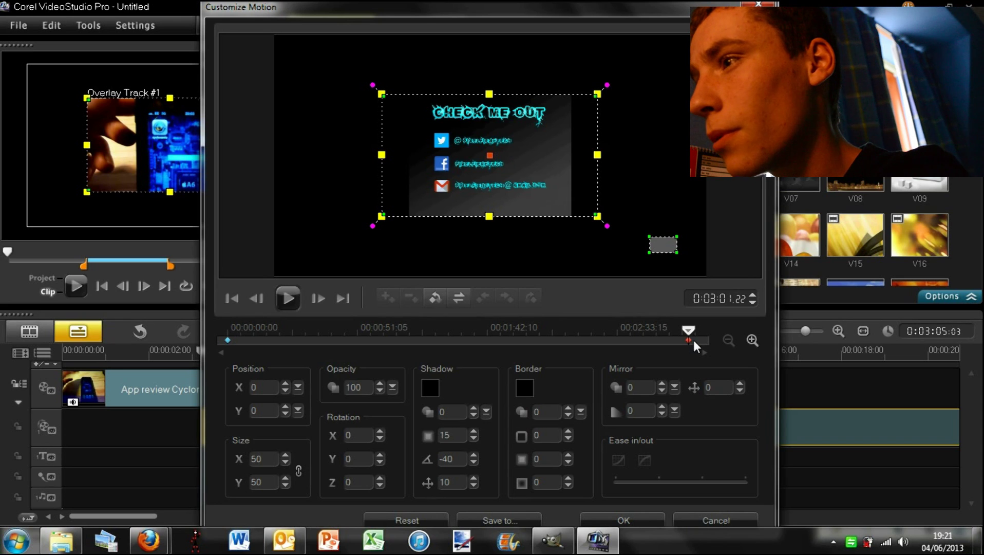
{"action": "left_click", "coordinate": [688, 340]}
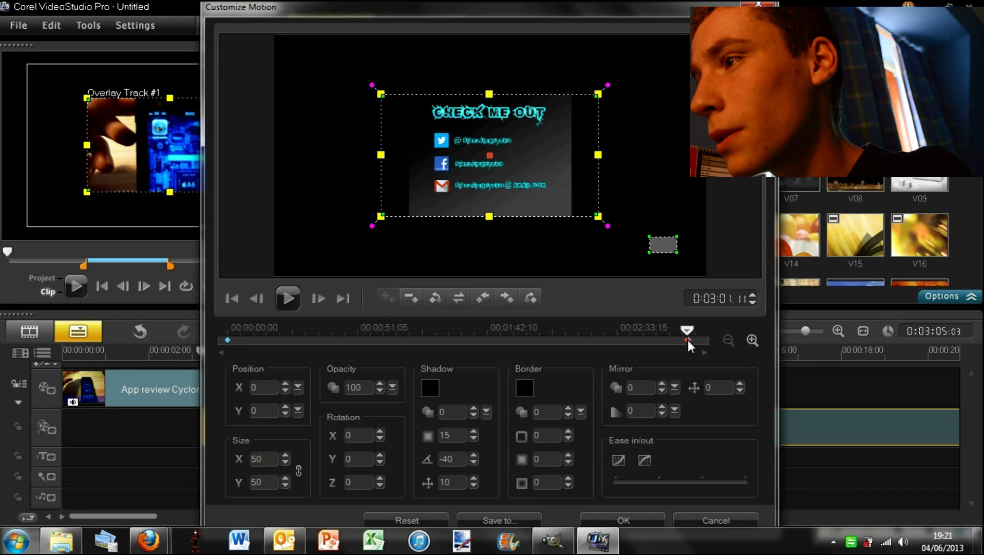
{"action": "key", "text": "Left"}
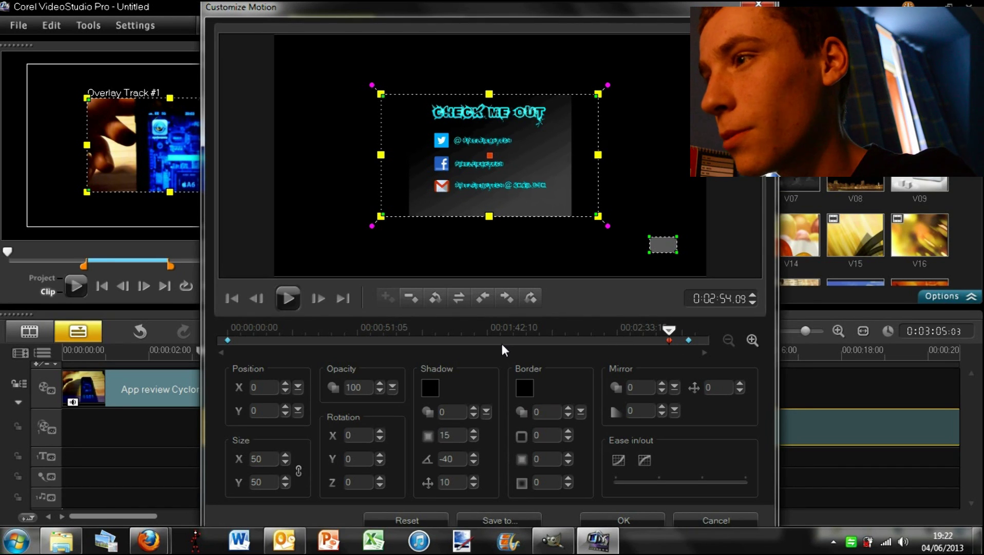
{"action": "left_click", "coordinate": [614, 341]}
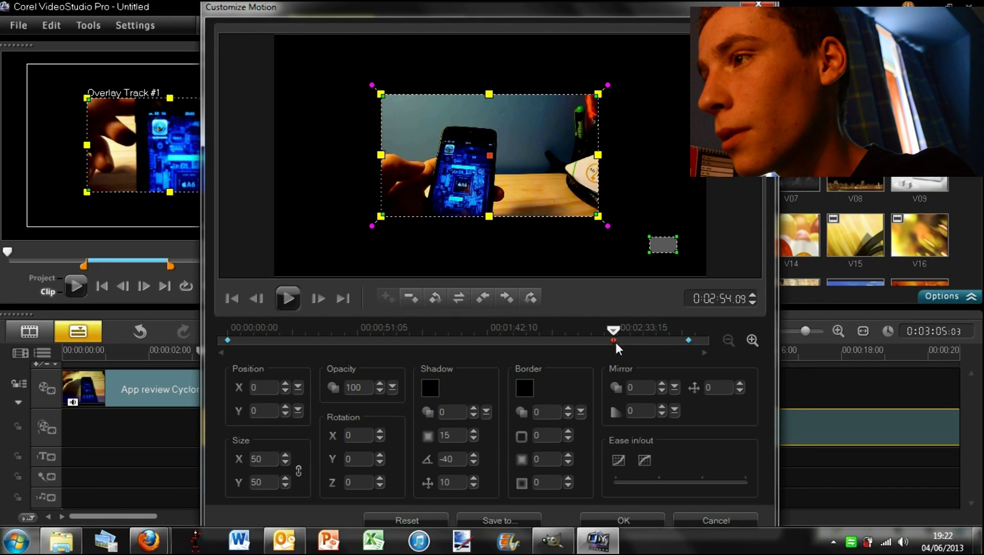
{"action": "scroll", "coordinate": [616, 348], "scroll_direction": "up", "scroll_amount": 3}
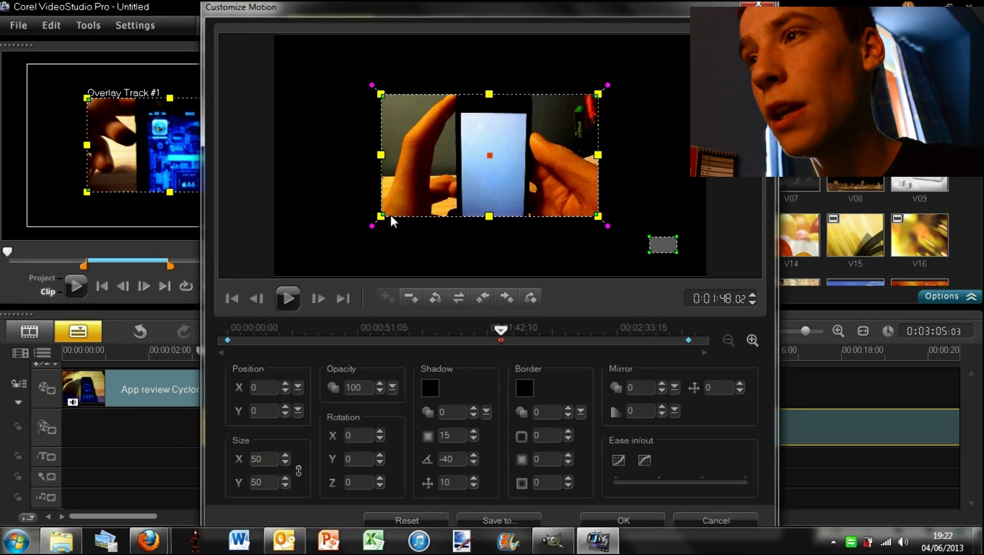
{"action": "left_click_drag", "start_coordinate": [381, 217], "coordinate": [494, 149]}
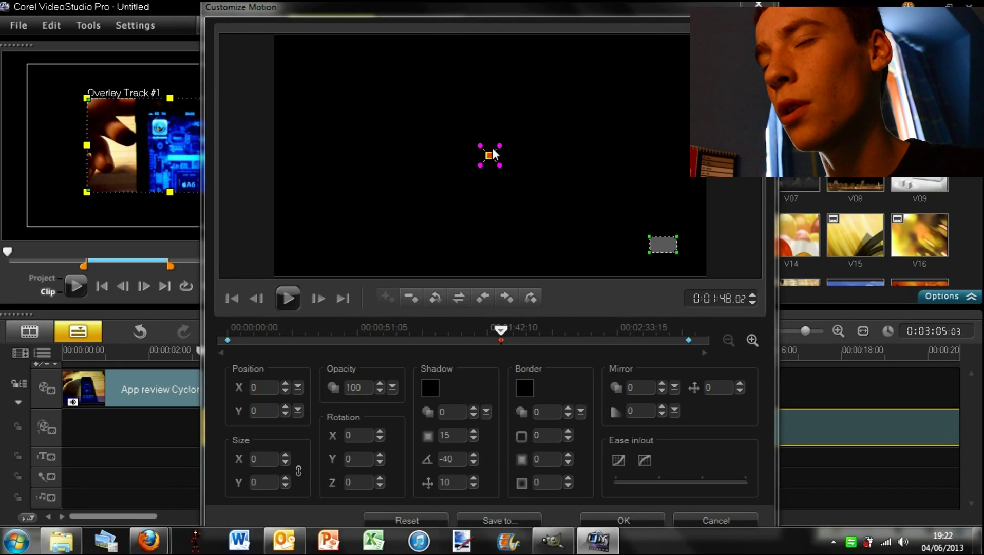
{"action": "left_click", "coordinate": [649, 519]}
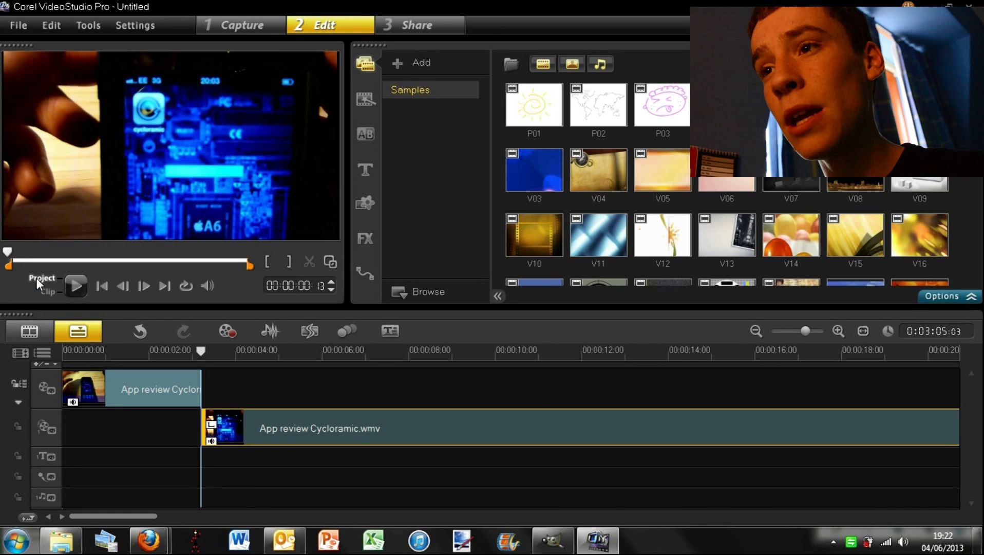
{"action": "left_click", "coordinate": [36, 278]}
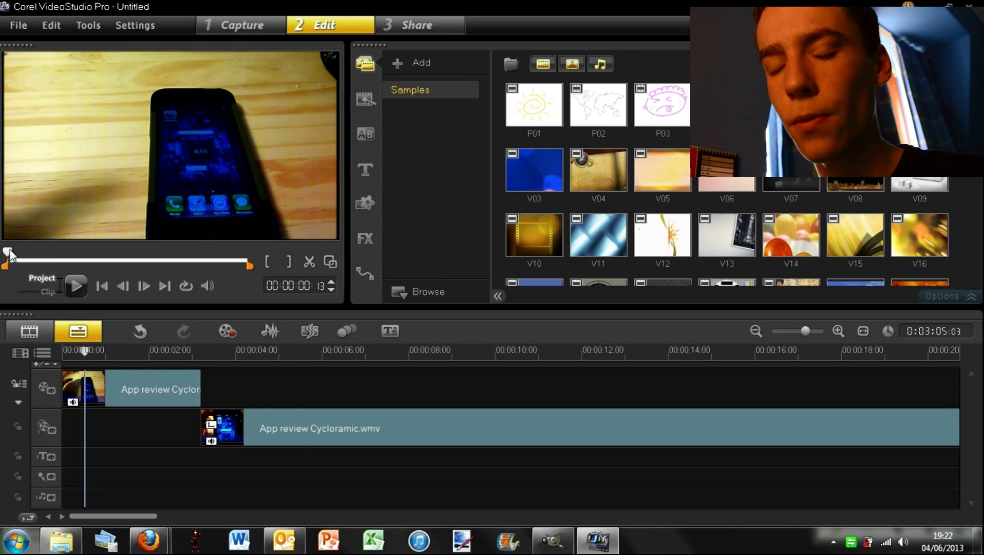
{"action": "left_click_drag", "start_coordinate": [9, 251], "coordinate": [124, 250]}
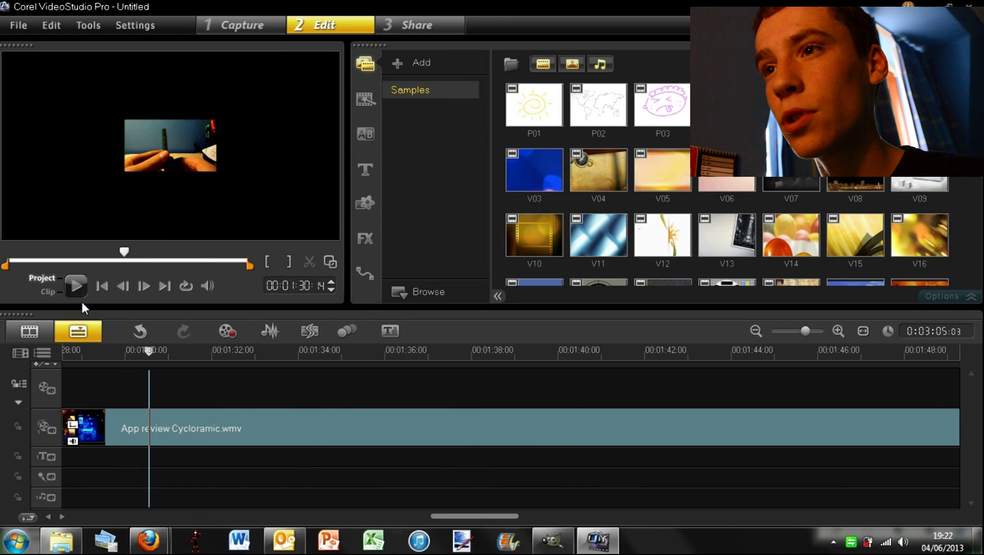
{"action": "key", "text": "XF86AudioLowerVolume"}
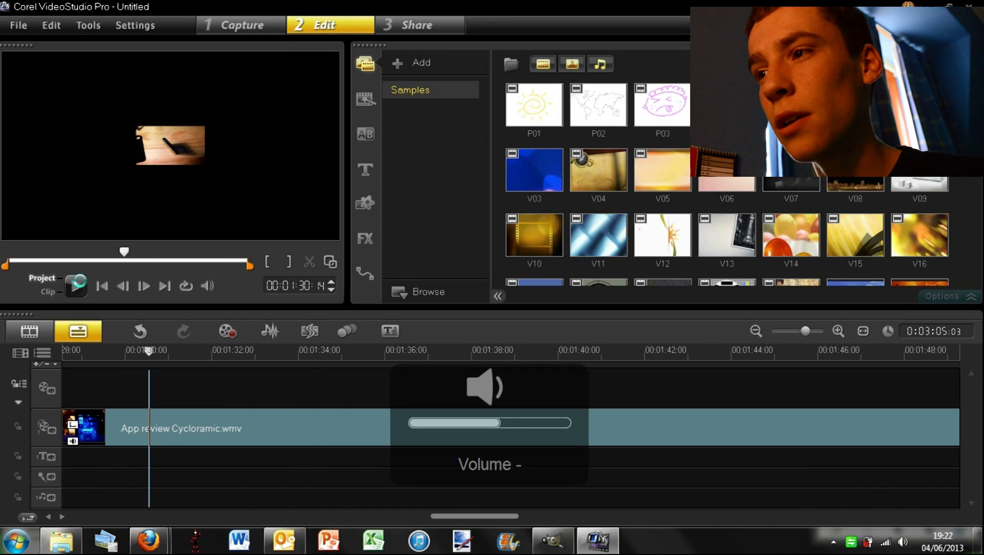
{"action": "key", "text": "XF86AudioLowerVolume"}
{"action": "key", "text": "XF86AudioLowerVolume"}
{"action": "key", "text": "XF86AudioLowerVolume"}
{"action": "key", "text": "XF86AudioLowerVolume"}
{"action": "key", "text": "XF86AudioLowerVolume"}
{"action": "key", "text": "XF86AudioLowerVolume"}
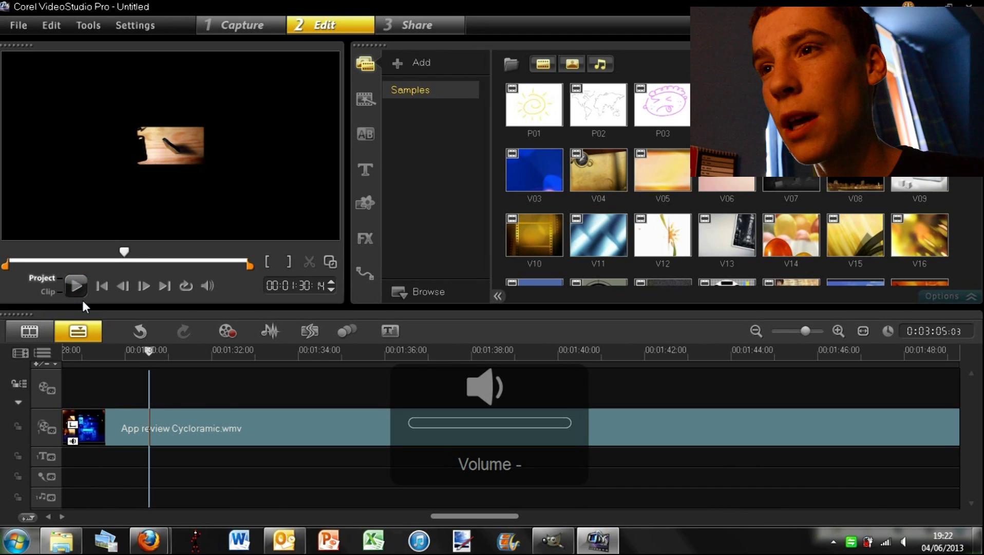
{"action": "left_click", "coordinate": [80, 284]}
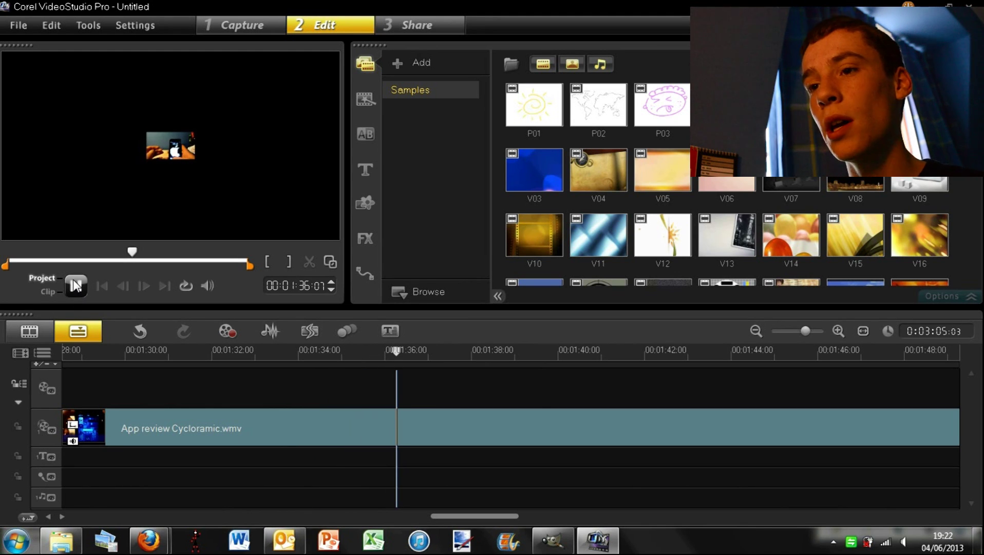
- In the Sound Mixer view, drag the Cycloramic clip's volume line down slightly near 00:01:35
{"action": "left_click", "coordinate": [270, 331]}
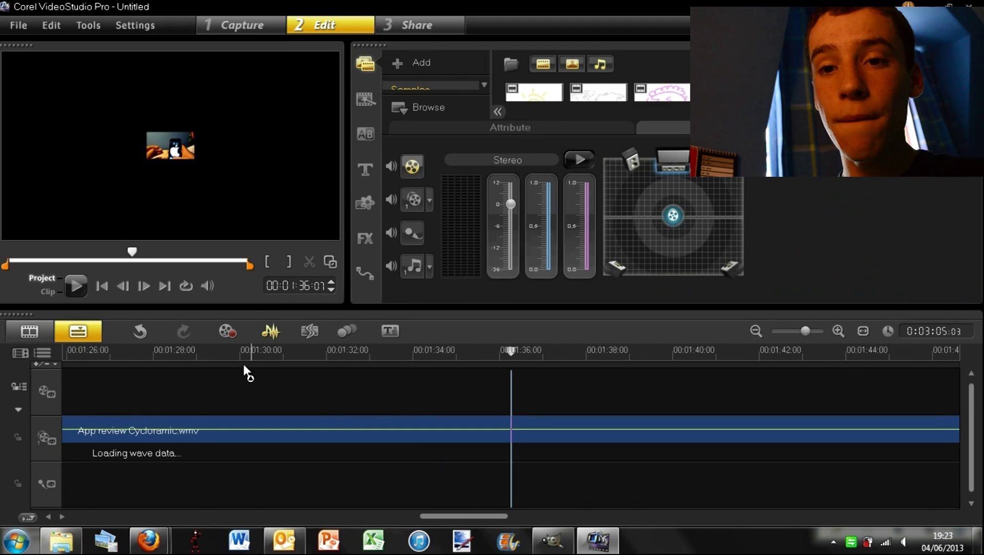
{"action": "left_click", "coordinate": [462, 429]}
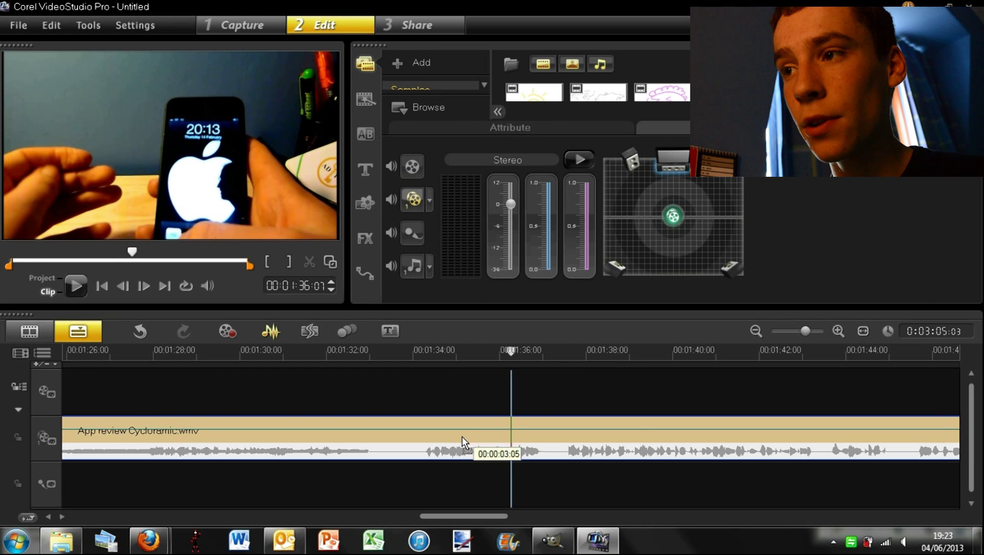
{"action": "left_click", "coordinate": [468, 429]}
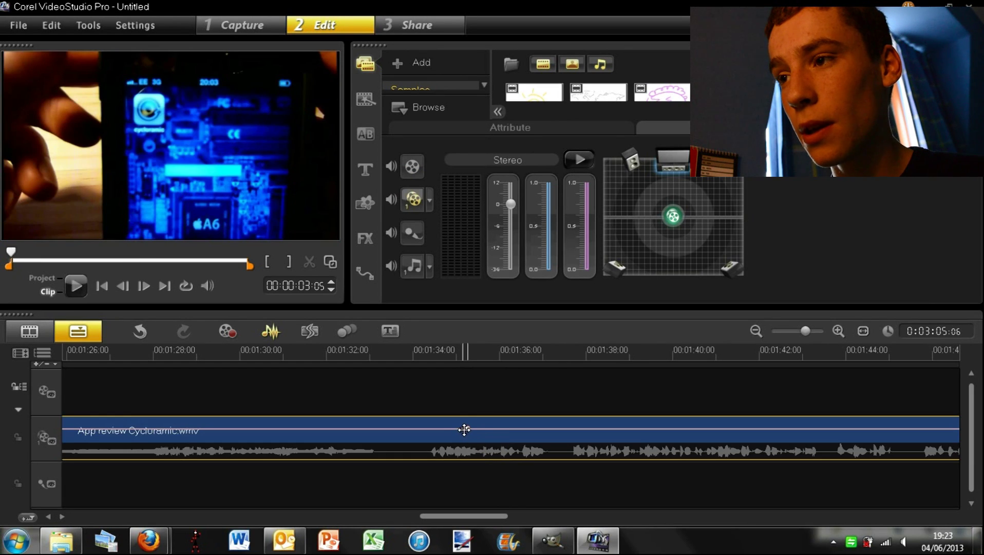
{"action": "left_click_drag", "start_coordinate": [464, 429], "coordinate": [466, 437]}
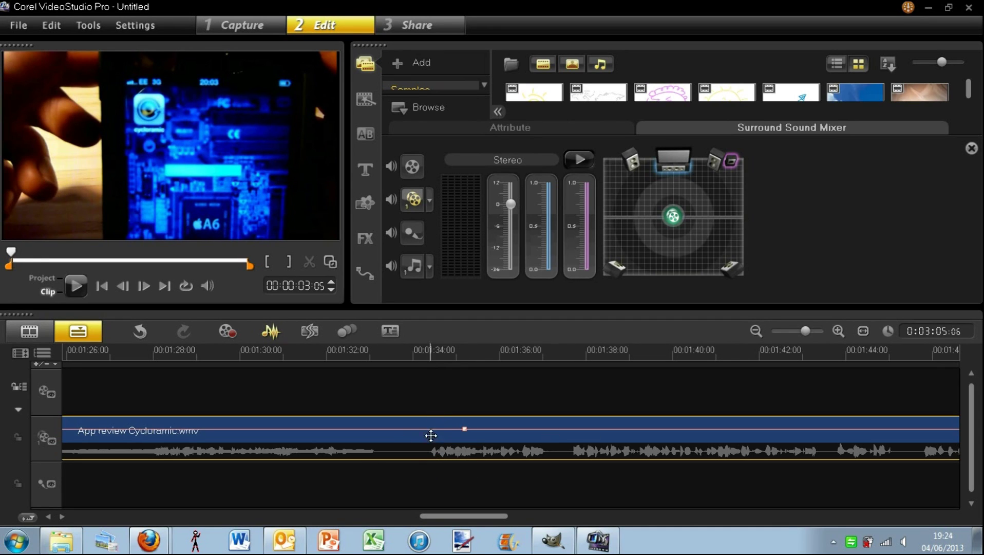
{"action": "left_click", "coordinate": [422, 350]}
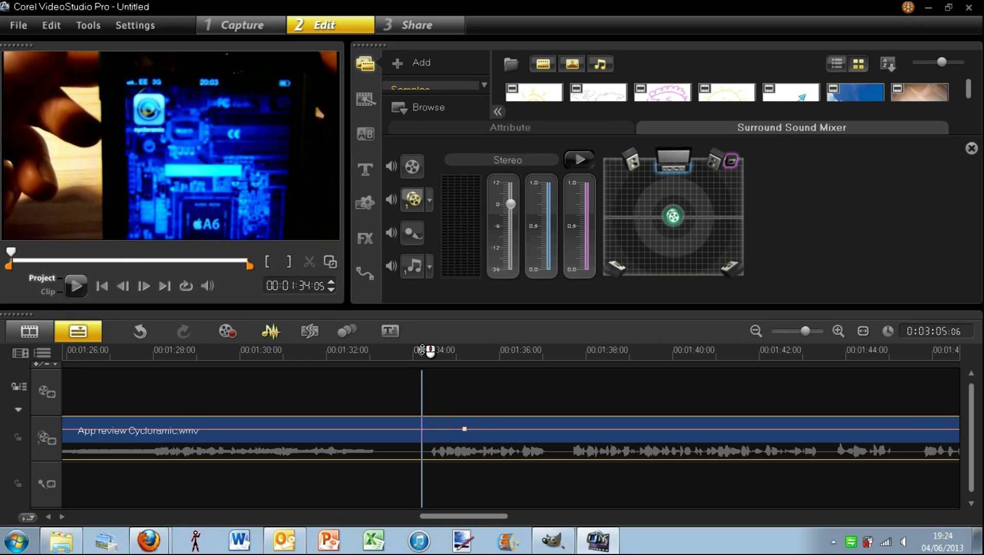
{"action": "left_click_drag", "start_coordinate": [422, 350], "coordinate": [431, 350]}
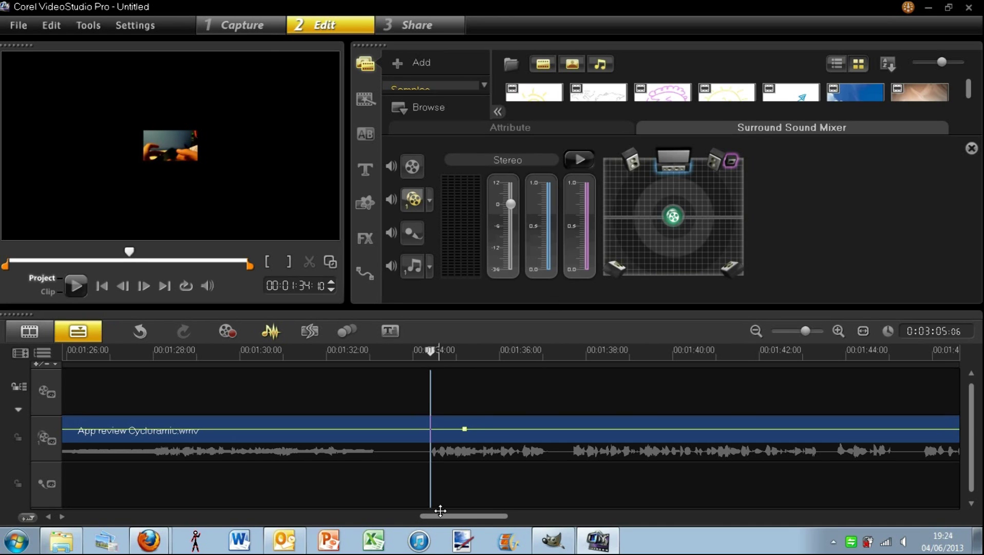
{"action": "left_click_drag", "start_coordinate": [440, 515], "coordinate": [825, 516]}
- Drag 'App review temple run 2' from Explorer onto the timeline right after the Cycloramic clip
{"action": "left_click", "coordinate": [61, 541]}
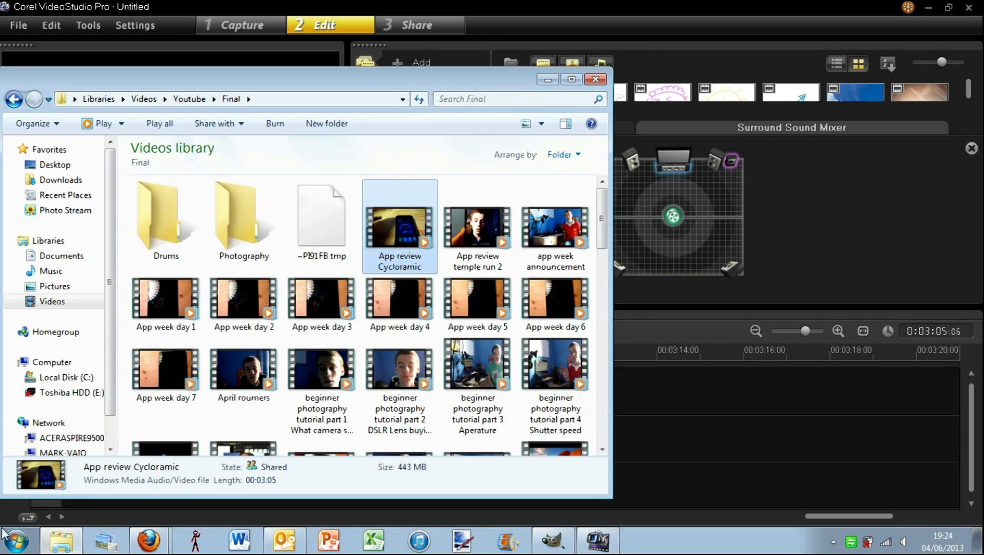
{"action": "left_click", "coordinate": [489, 234]}
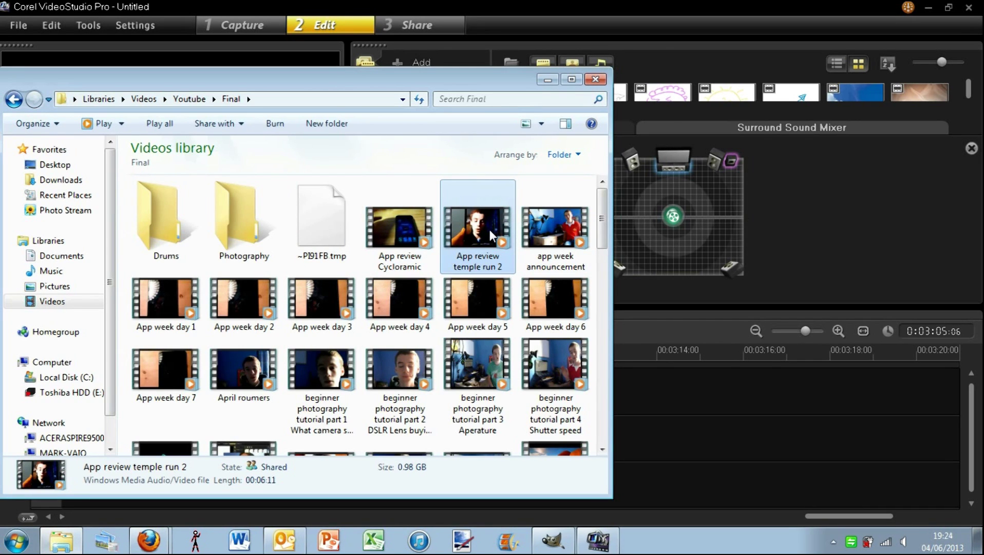
{"action": "mouse_move", "coordinate": [492, 235]}
{"action": "left_mouse_down"}
{"action": "mouse_move", "coordinate": [670, 368]}
{"action": "mouse_move", "coordinate": [714, 440]}
{"action": "mouse_move", "coordinate": [610, 440]}
{"action": "mouse_move", "coordinate": [341, 412]}
{"action": "mouse_move", "coordinate": [325, 434]}
{"action": "left_mouse_up"}
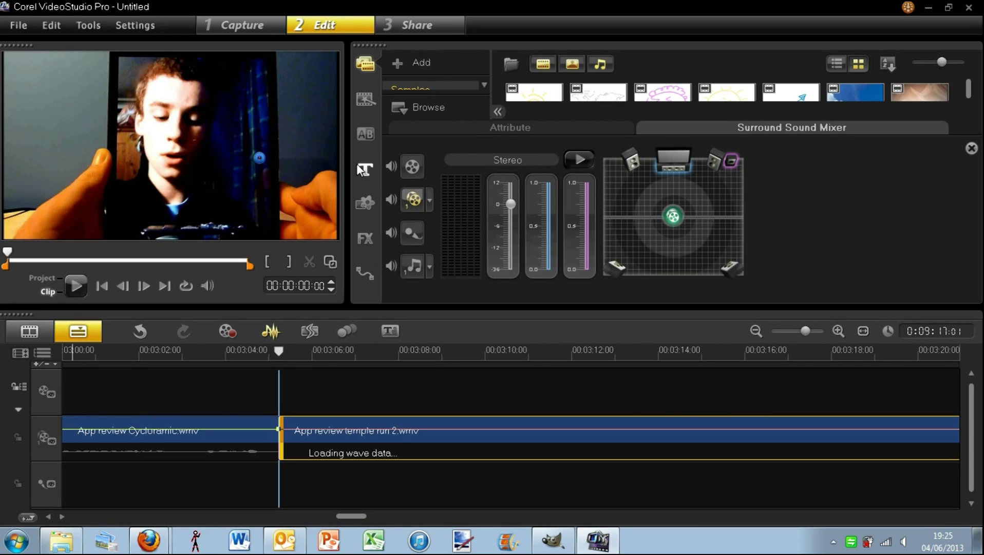
- Insert a Crossfade transition between the Cycloramic and temple run 2 clips and play it back
{"action": "left_click", "coordinate": [366, 135]}
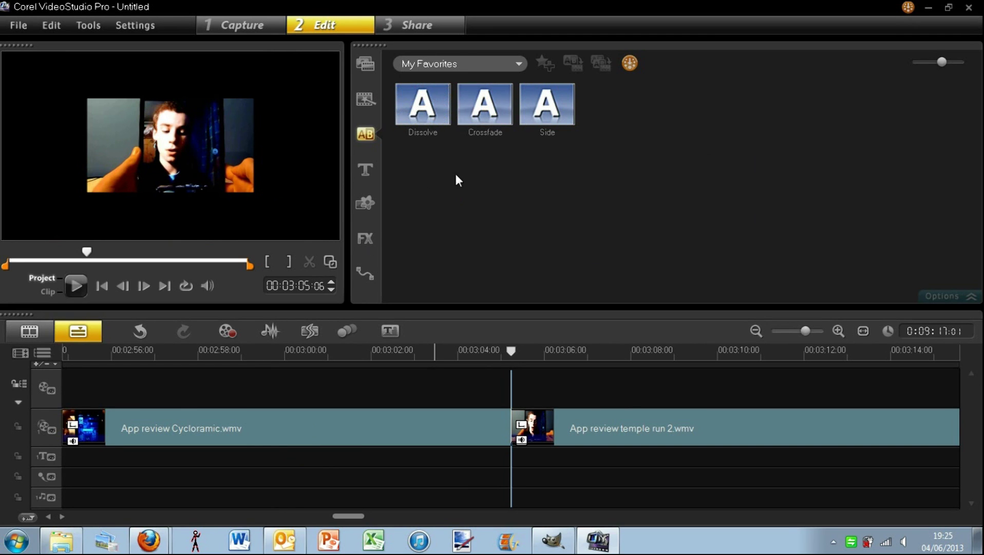
{"action": "left_click", "coordinate": [465, 111]}
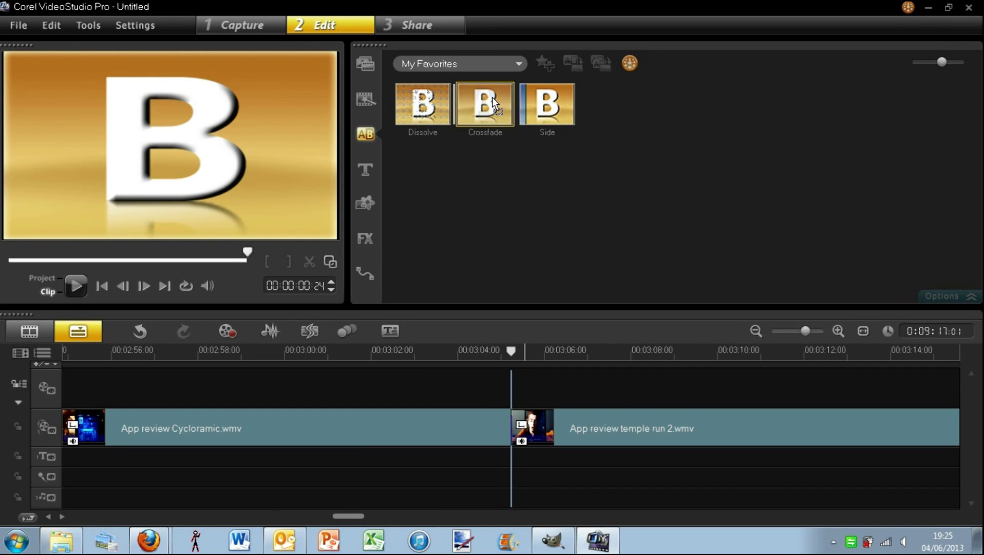
{"action": "left_click_drag", "start_coordinate": [492, 97], "coordinate": [510, 420]}
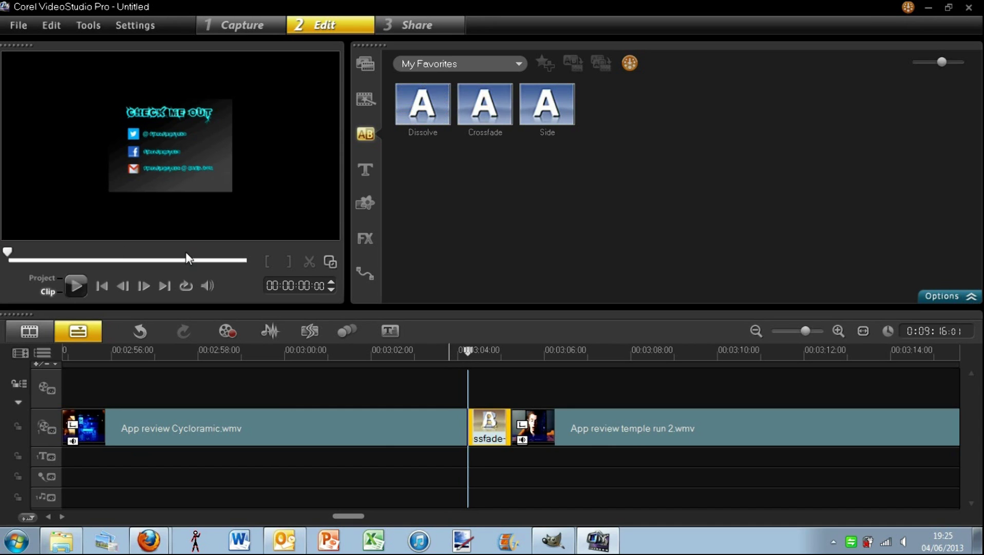
{"action": "left_click", "coordinate": [75, 286]}
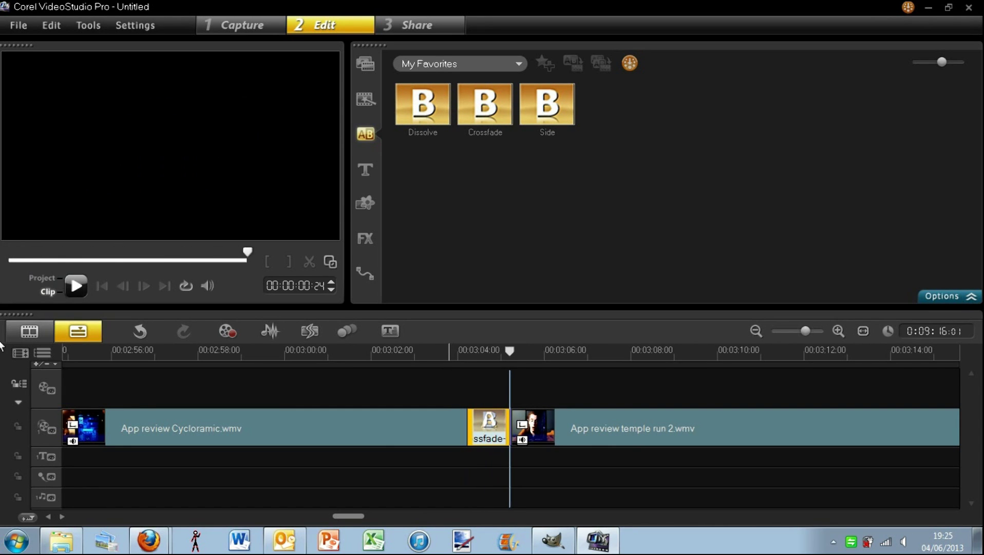
{"action": "key", "text": "space"}
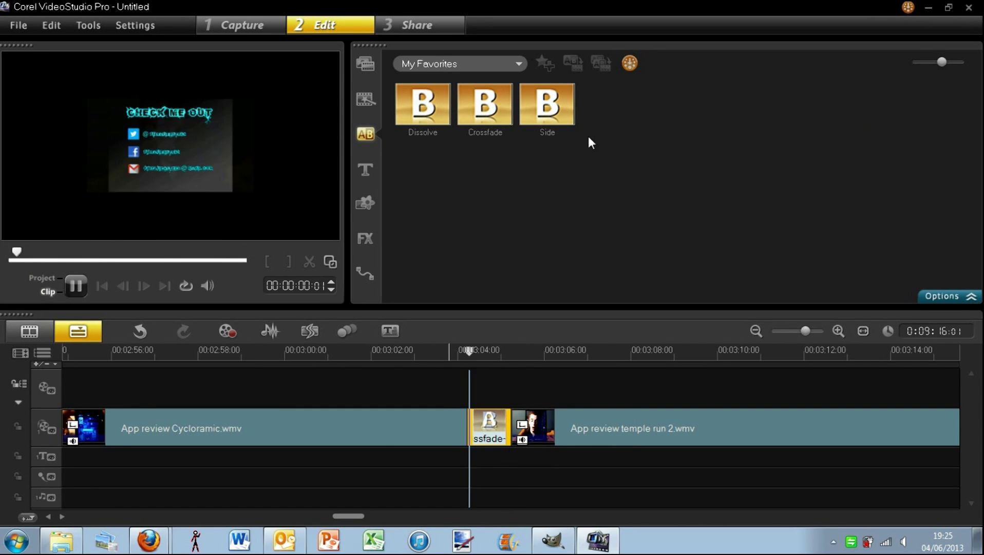
{"action": "left_click", "coordinate": [45, 278]}
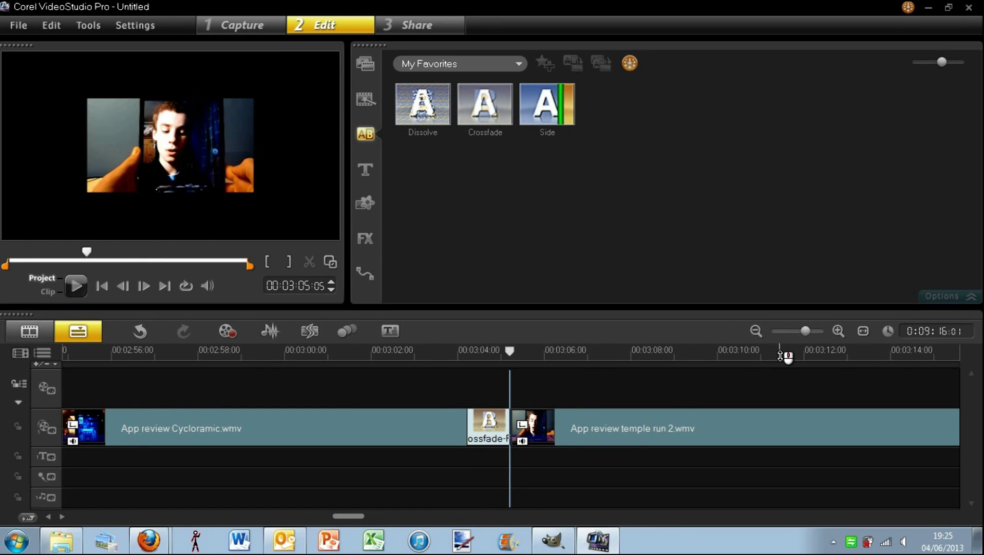
- Move the playhead to 03:06:24 in temple run 2 and preview a Lorem ipsum title template
{"action": "left_click", "coordinate": [565, 426]}
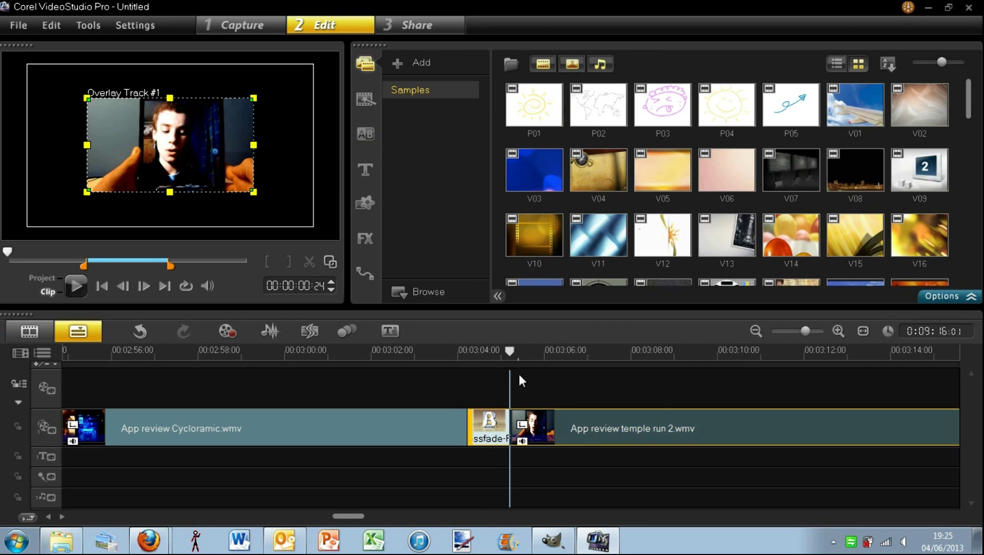
{"action": "left_click_drag", "start_coordinate": [511, 351], "coordinate": [586, 354]}
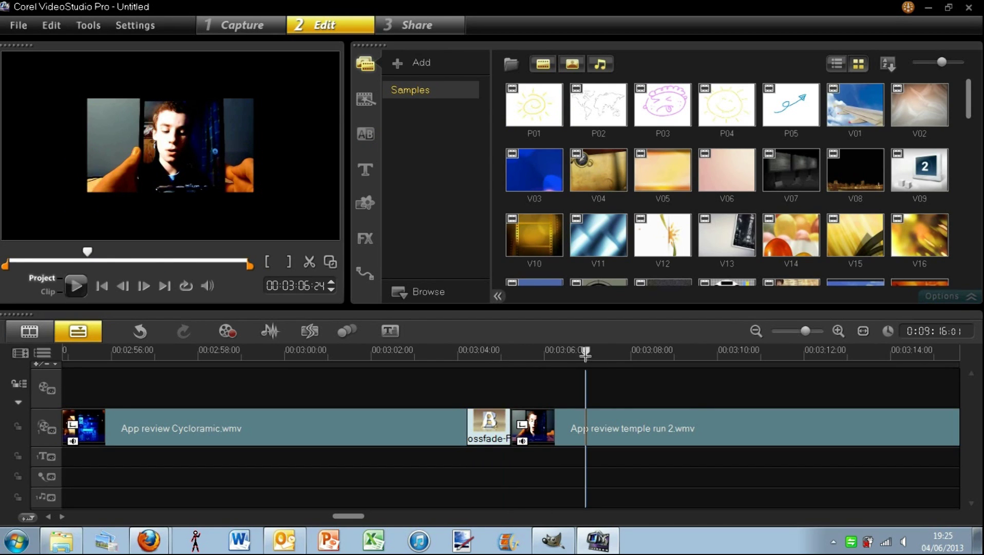
{"action": "left_click", "coordinate": [366, 169]}
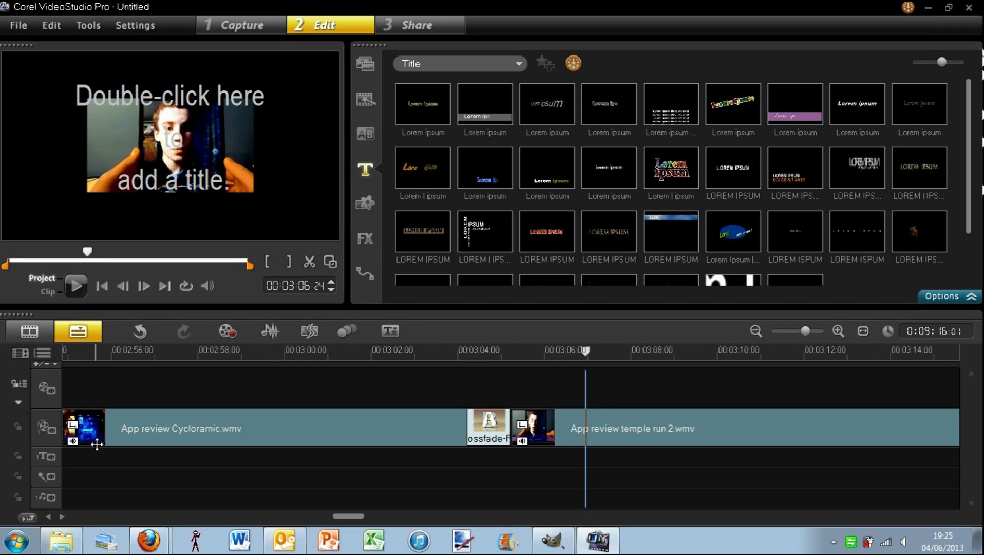
{"action": "mouse_move", "coordinate": [609, 168]}
{"action": "left_mouse_down"}
{"action": "mouse_move", "coordinate": [606, 452]}
{"action": "mouse_move", "coordinate": [609, 169]}
{"action": "left_mouse_up"}
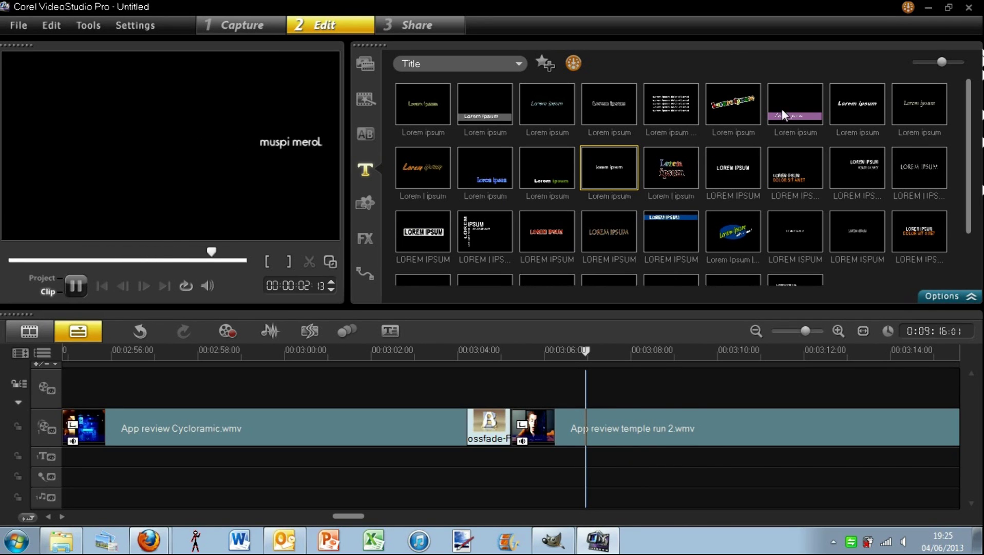
{"action": "left_click", "coordinate": [600, 156]}
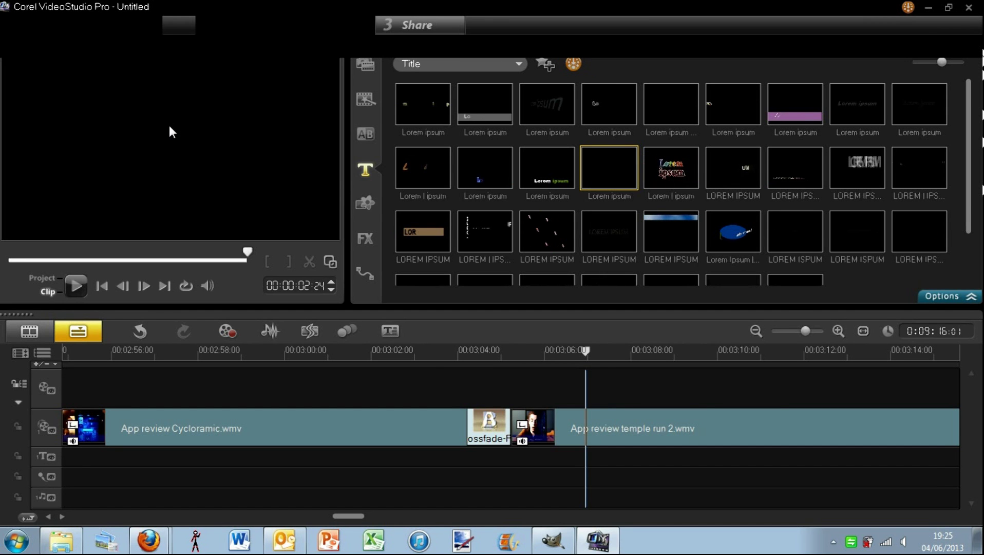
- Type 'this is a tutorial' as a new title line, moving Lorem ipsum top-left and it lower
{"action": "double_click", "coordinate": [170, 128]}
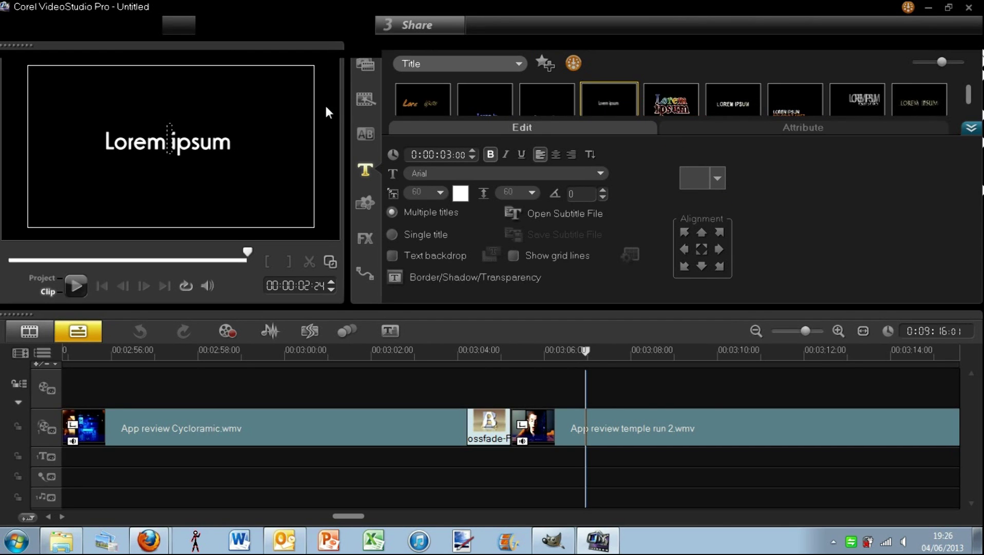
{"action": "type", "text": "th"}
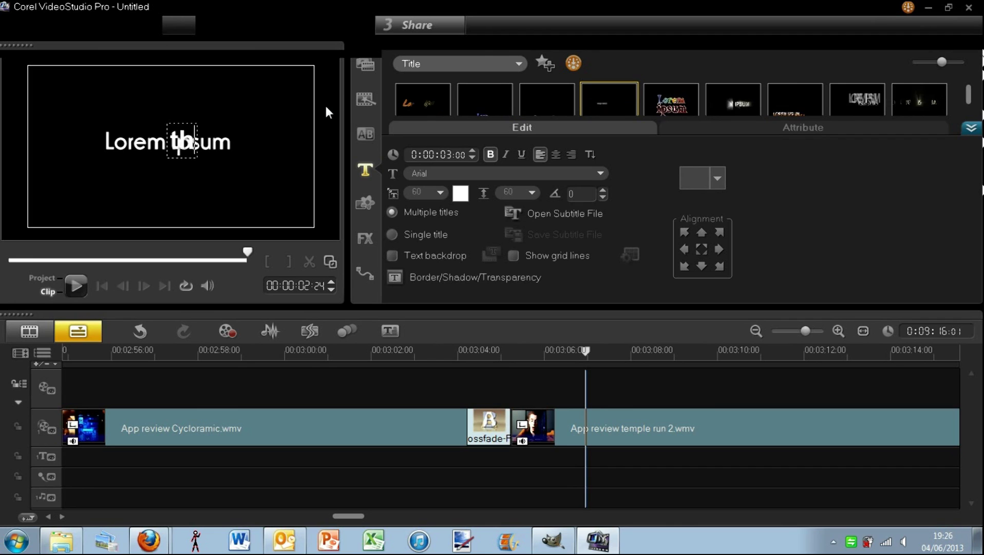
{"action": "type", "text": "is is a"}
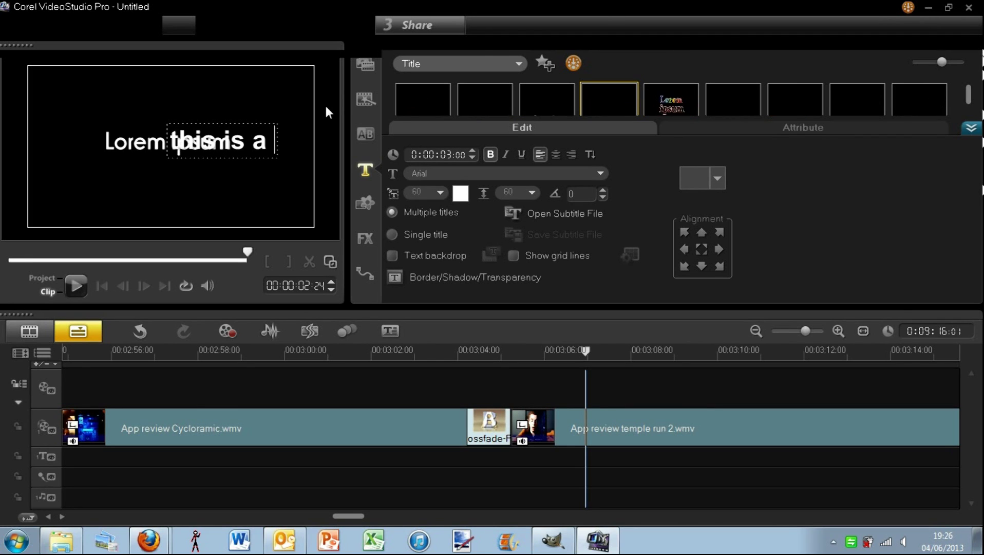
{"action": "type", "text": " tutori"}
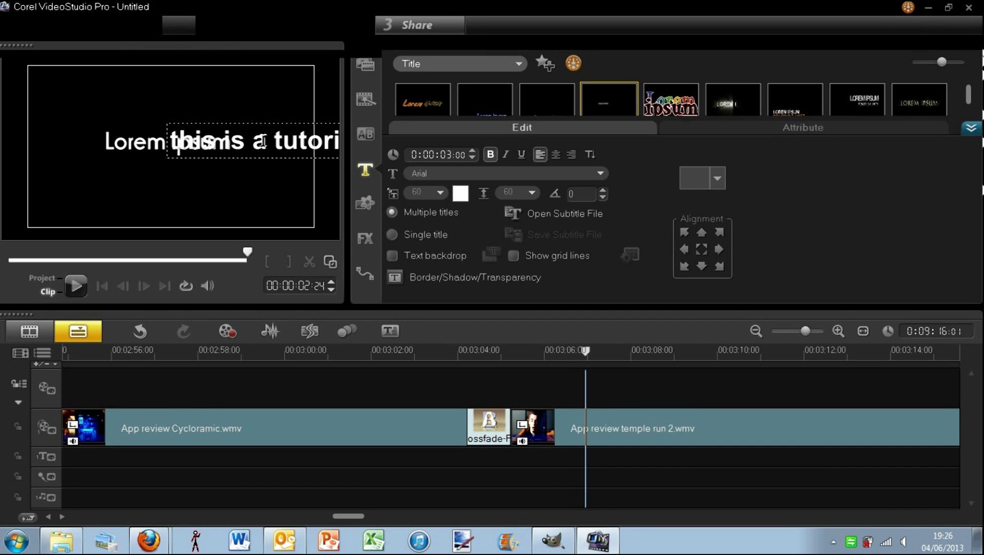
{"action": "left_click", "coordinate": [267, 140]}
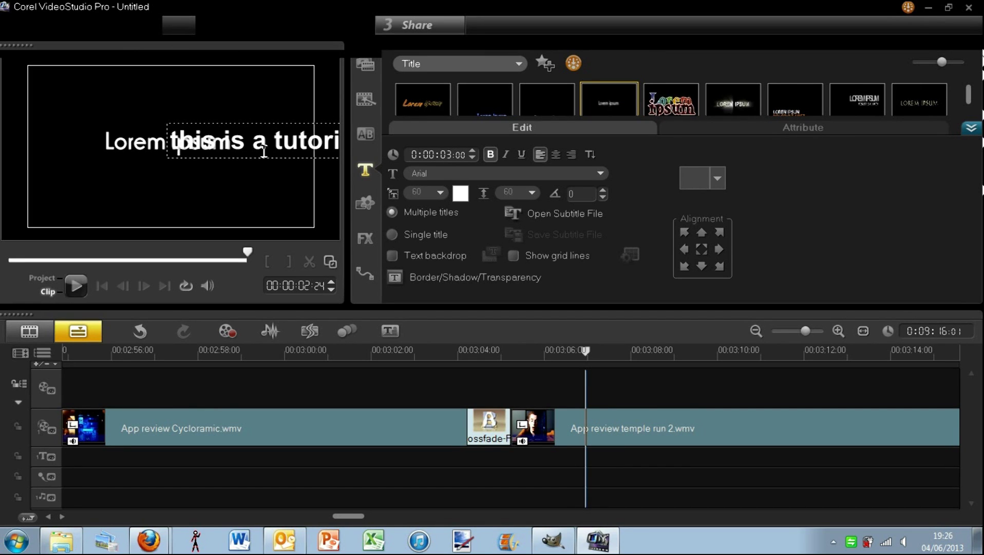
{"action": "left_click", "coordinate": [172, 136]}
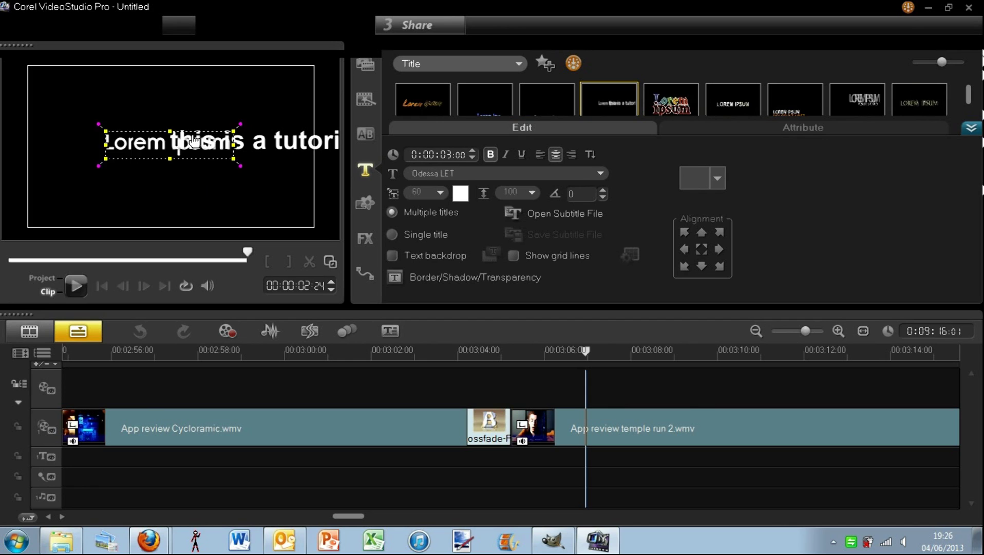
{"action": "left_click_drag", "start_coordinate": [175, 136], "coordinate": [145, 93]}
{"action": "left_click", "coordinate": [220, 148]}
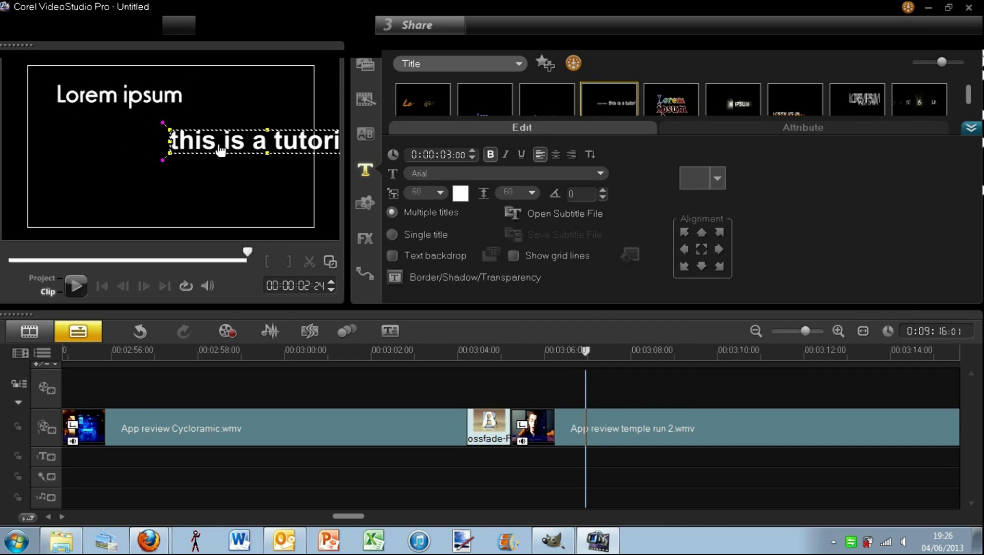
{"action": "left_click_drag", "start_coordinate": [220, 147], "coordinate": [88, 177]}
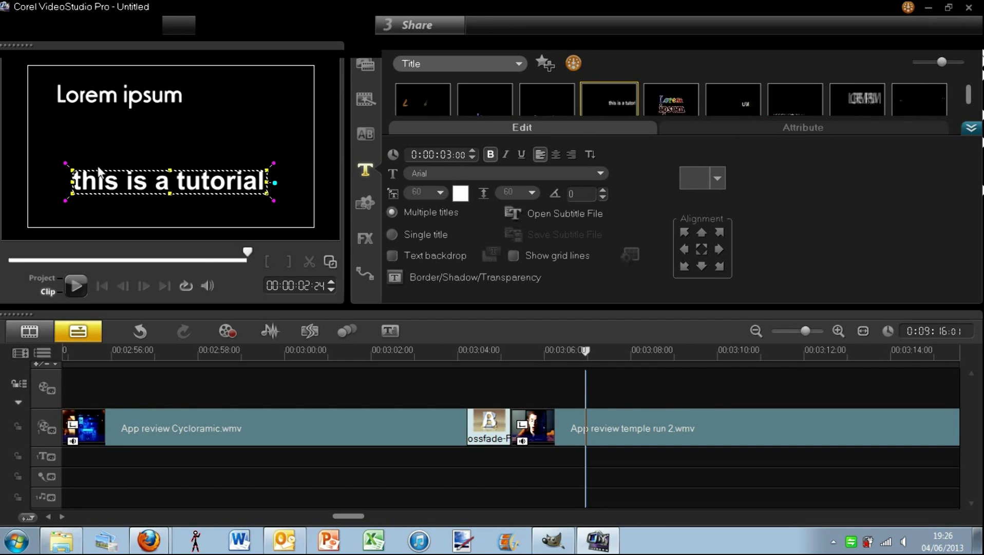
- Capitalize the first letter so the line reads 'This is a tutorial'
{"action": "double_click", "coordinate": [105, 184]}
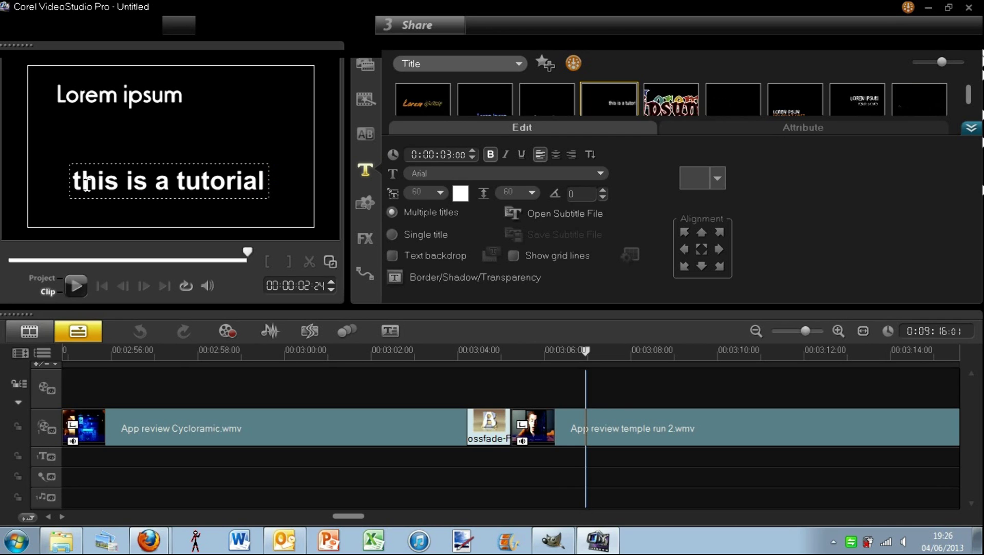
{"action": "left_click", "coordinate": [83, 184]}
{"action": "key", "text": "BackSpace"}
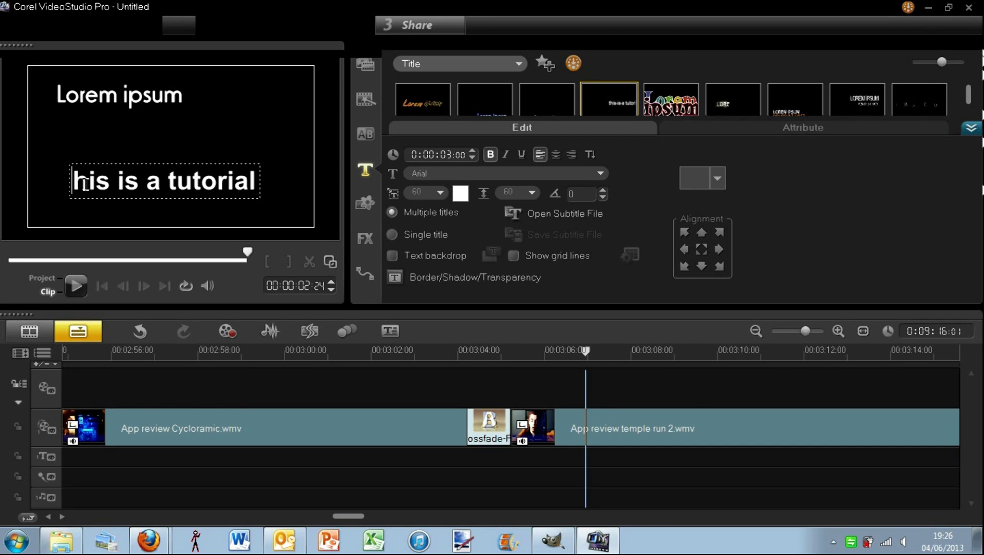
{"action": "type", "text": "T"}
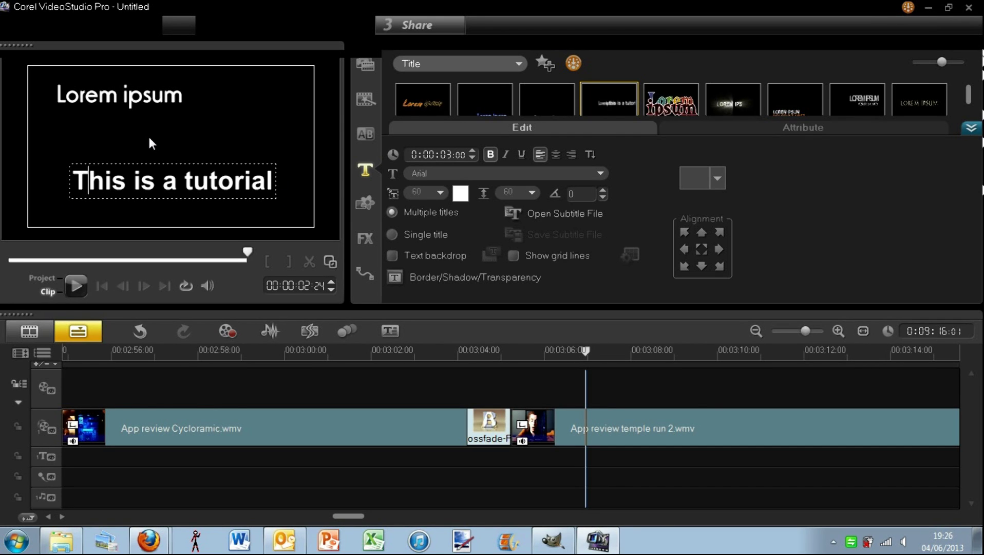
{"action": "left_click", "coordinate": [151, 143]}
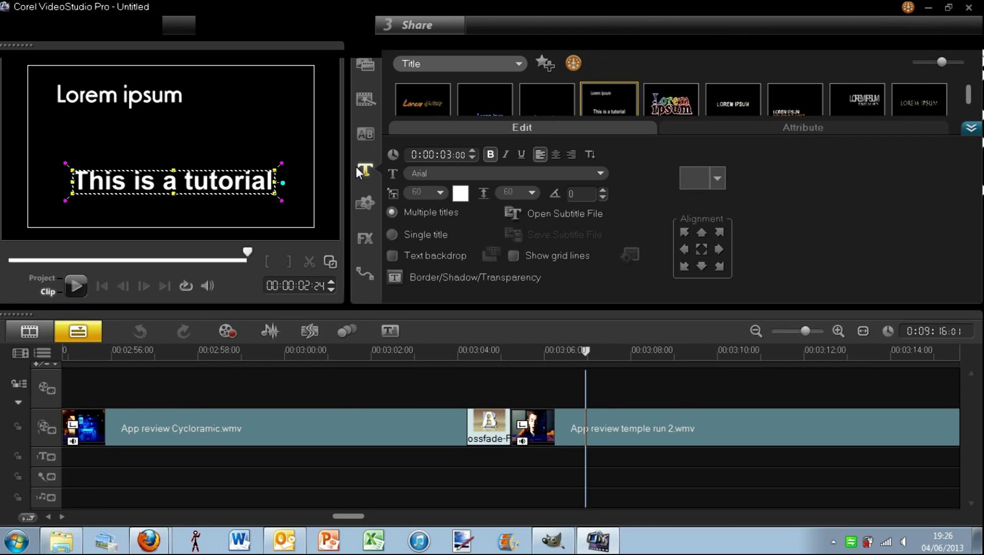
- Tilt the title to 348 and place a 'This is a tutorial' title on the title track, moved down-left
{"action": "left_click_drag", "start_coordinate": [285, 177], "coordinate": [291, 146]}
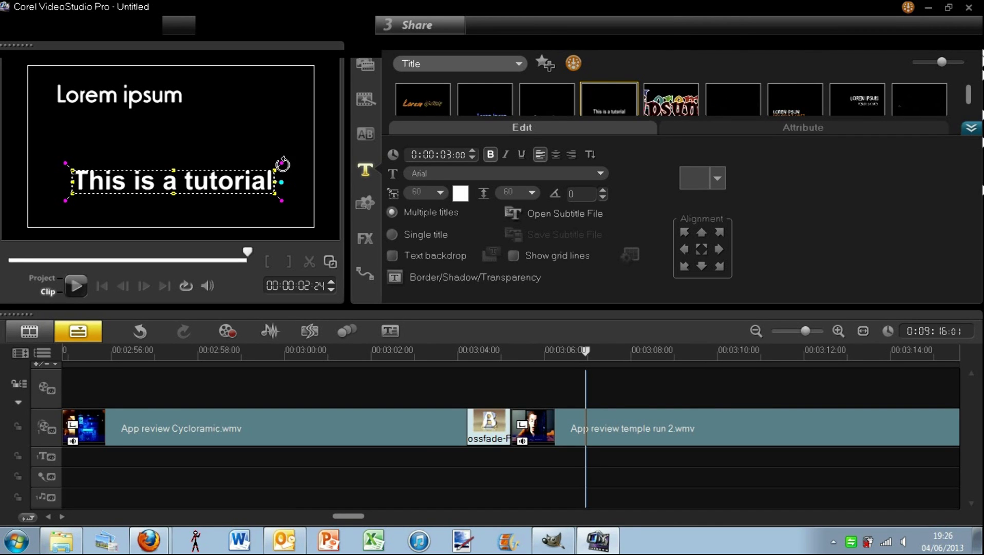
{"action": "left_click_drag", "start_coordinate": [283, 164], "coordinate": [271, 185]}
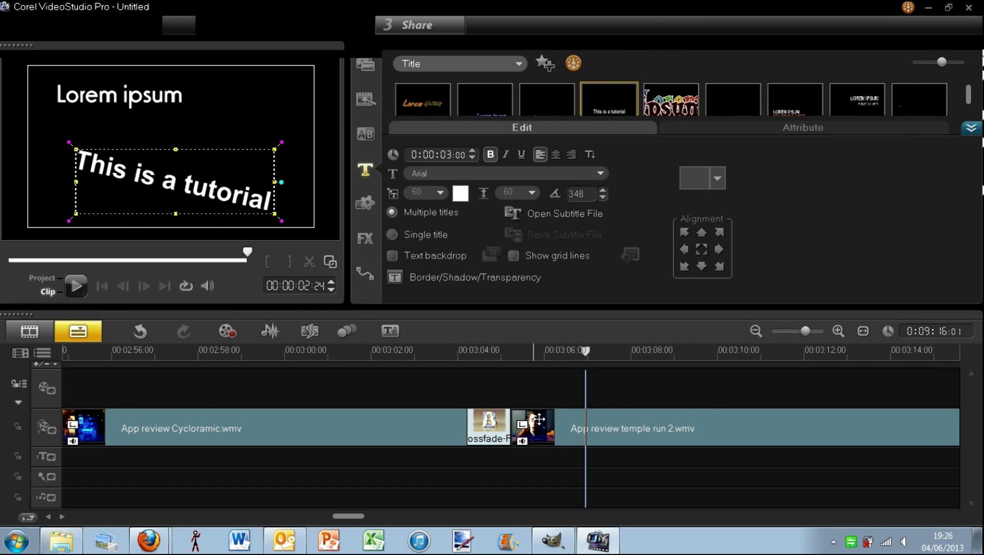
{"action": "left_click", "coordinate": [52, 276]}
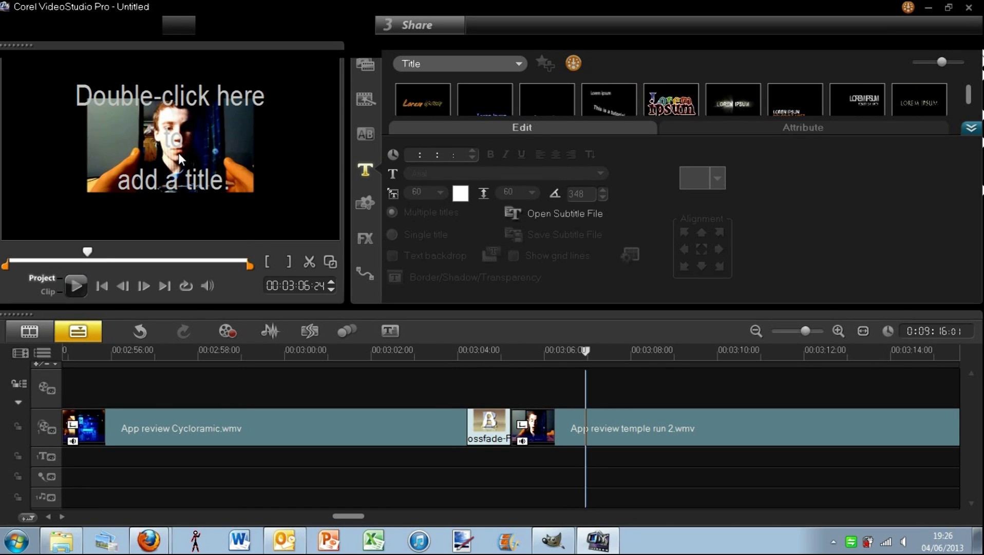
{"action": "double_click", "coordinate": [178, 152]}
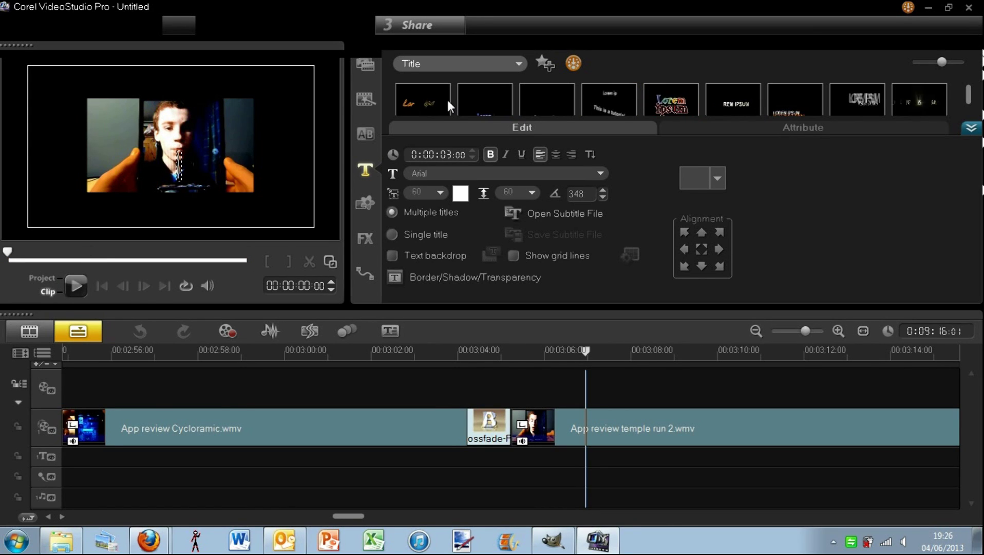
{"action": "type", "text": "T"}
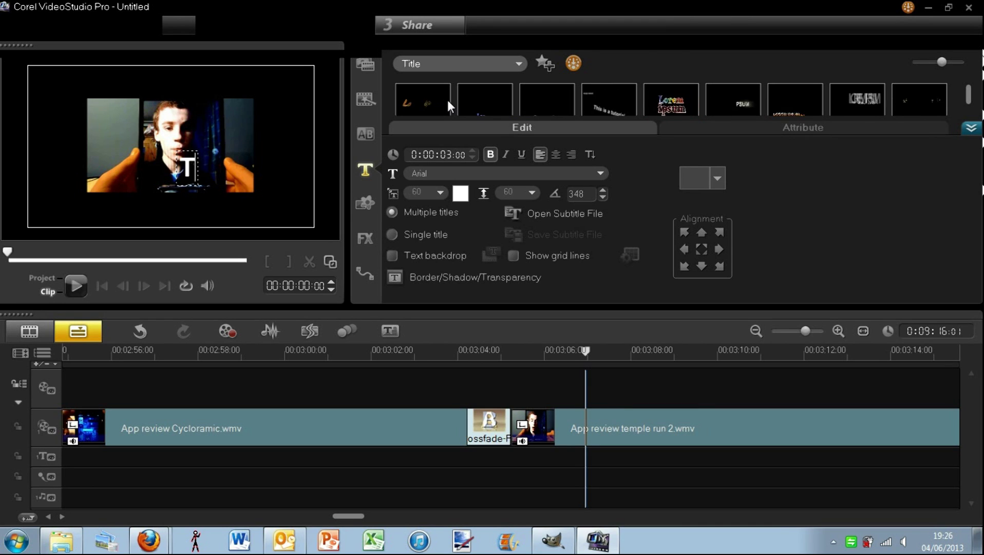
{"action": "type", "text": "his is"}
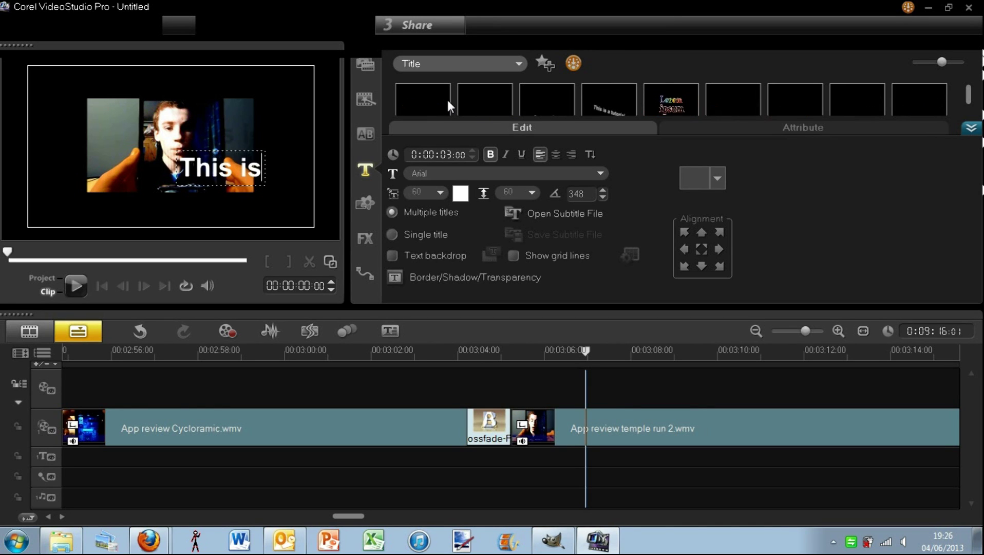
{"action": "type", "text": " a tuto"}
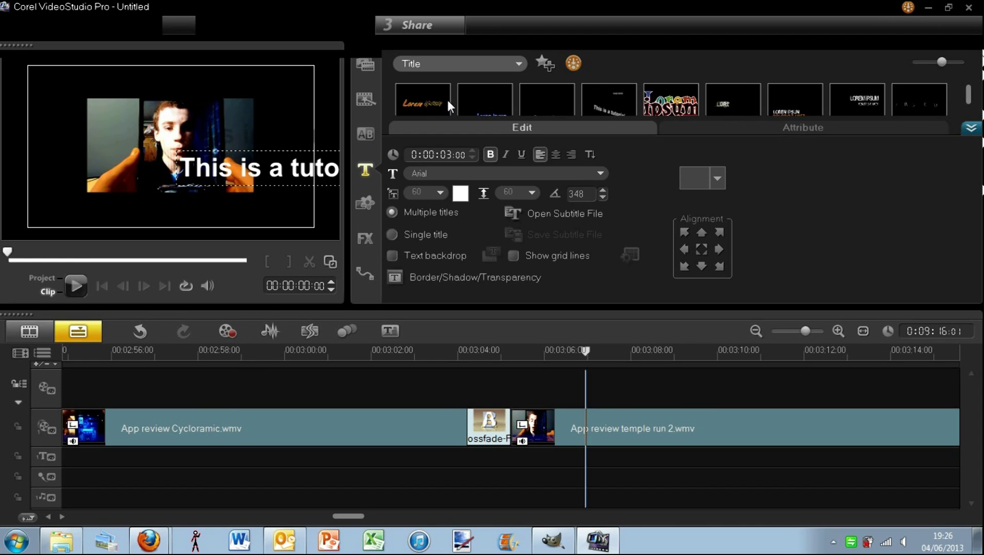
{"action": "left_click", "coordinate": [274, 111]}
{"action": "left_click_drag", "start_coordinate": [257, 182], "coordinate": [174, 168]}
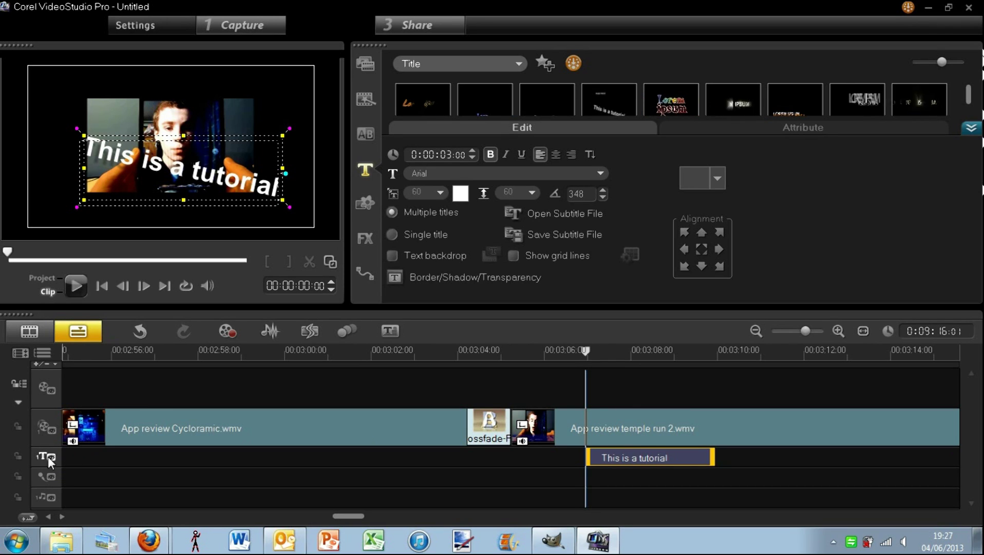
- Stretch the 'This is a tutorial' title clip to 0:00:04:03, ending near 3:10
{"action": "left_click", "coordinate": [608, 456]}
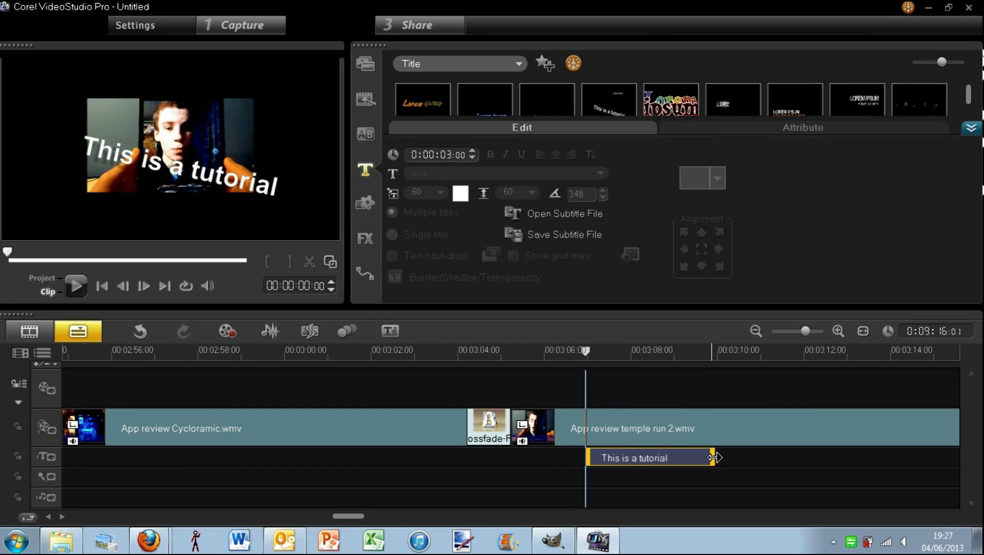
{"action": "left_click_drag", "start_coordinate": [713, 457], "coordinate": [713, 455]}
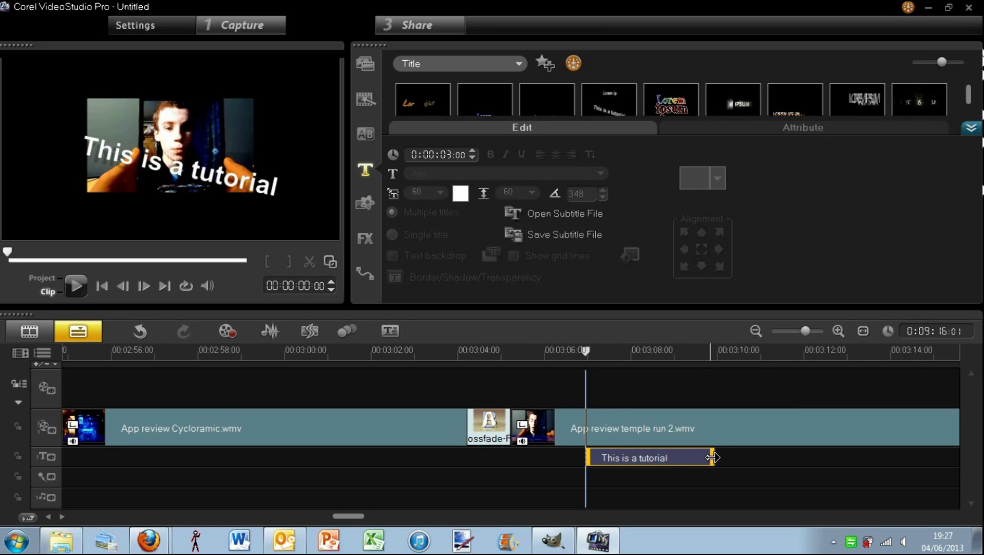
{"action": "left_click_drag", "start_coordinate": [713, 457], "coordinate": [768, 456]}
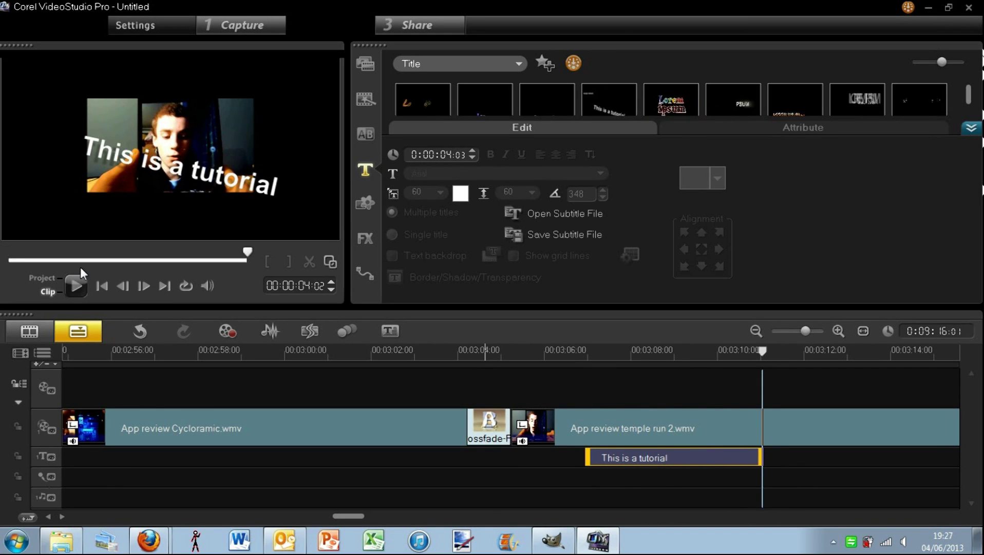
- Play the whole project from 3:07 to check the lengthened tilted title
{"action": "left_click", "coordinate": [57, 275]}
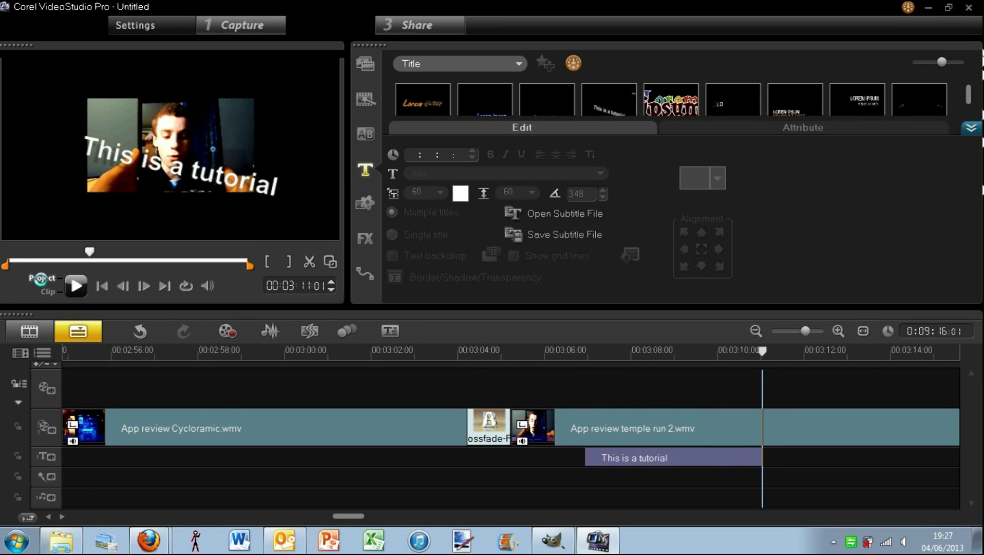
{"action": "left_click", "coordinate": [72, 288]}
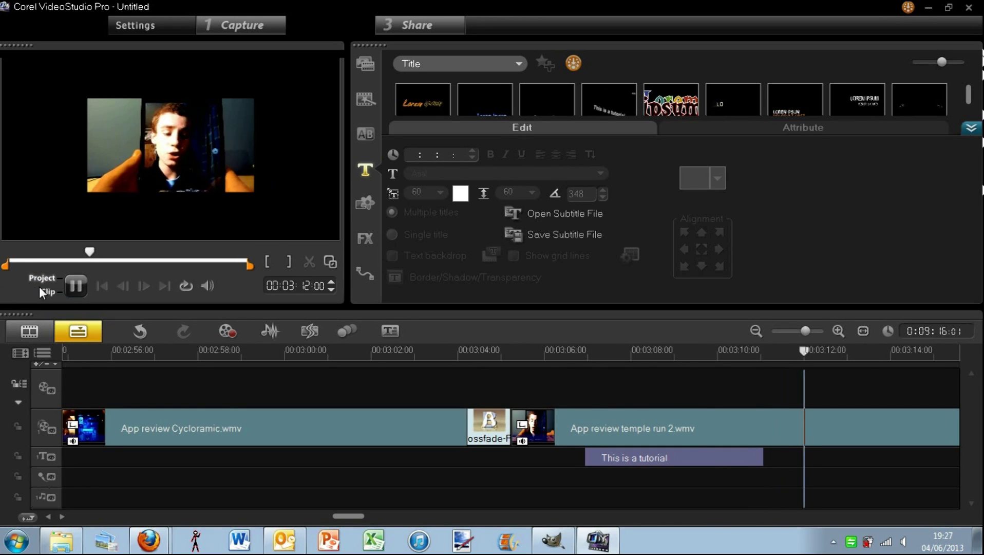
{"action": "left_click", "coordinate": [592, 350]}
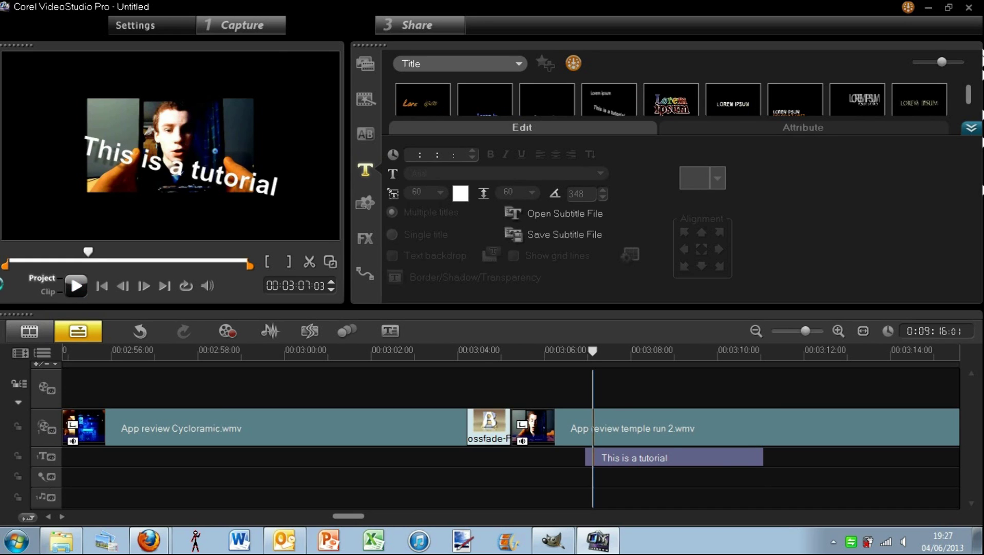
{"action": "key", "text": "space"}
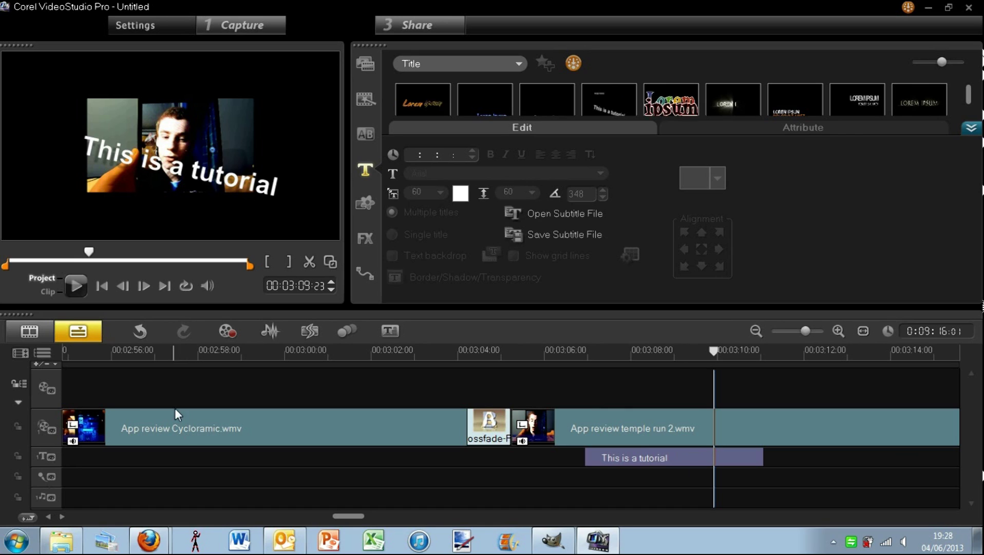
- Undo four title edits, ending with the removal of the 'This is a tutorial' title
{"action": "left_click", "coordinate": [146, 331]}
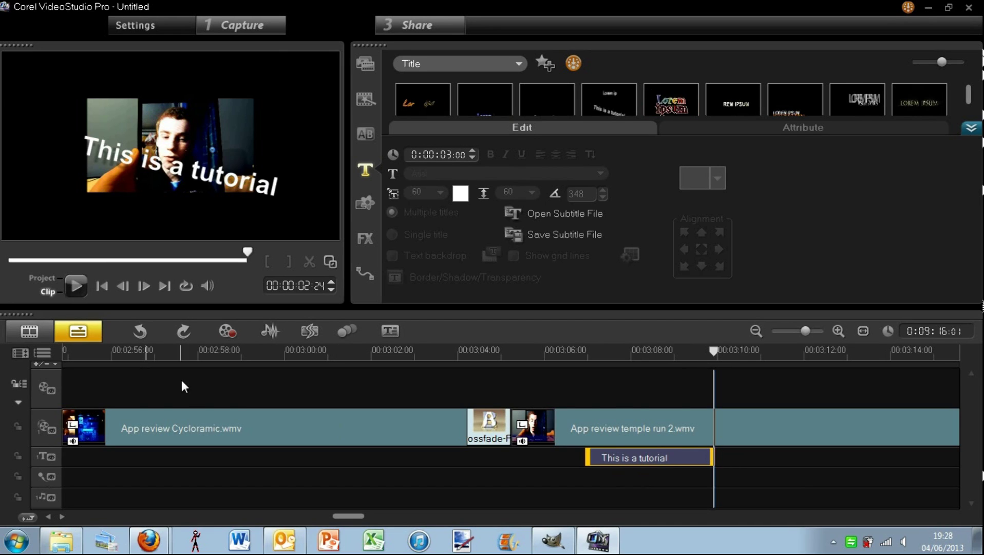
{"action": "left_click", "coordinate": [141, 339]}
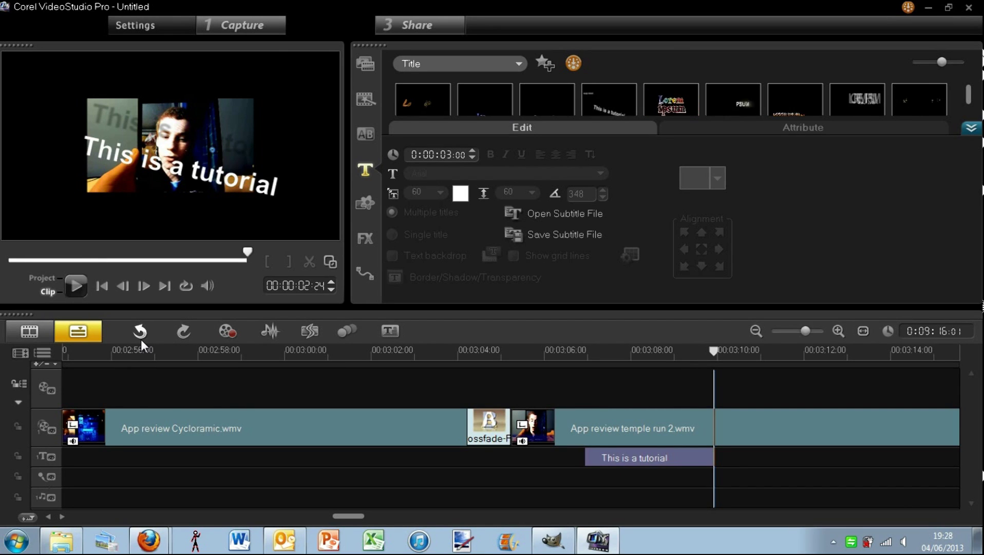
{"action": "left_click", "coordinate": [141, 329]}
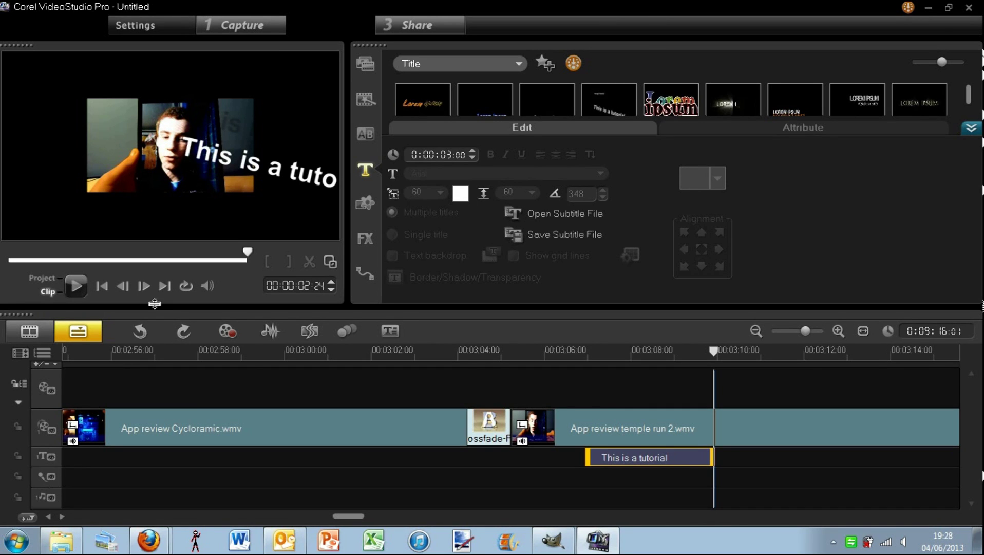
{"action": "left_click", "coordinate": [143, 329]}
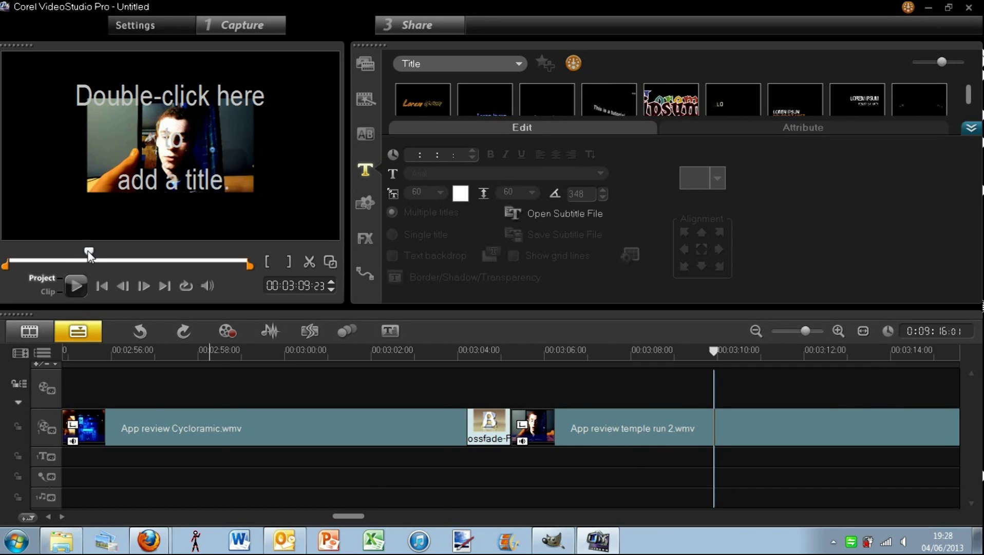
- Set playback to 00:03:48:18 in the temple run clip and scroll along the timeline
{"action": "mouse_move", "coordinate": [89, 253]}
{"action": "left_mouse_down"}
{"action": "mouse_move", "coordinate": [72, 252]}
{"action": "mouse_move", "coordinate": [105, 251]}
{"action": "left_mouse_up"}
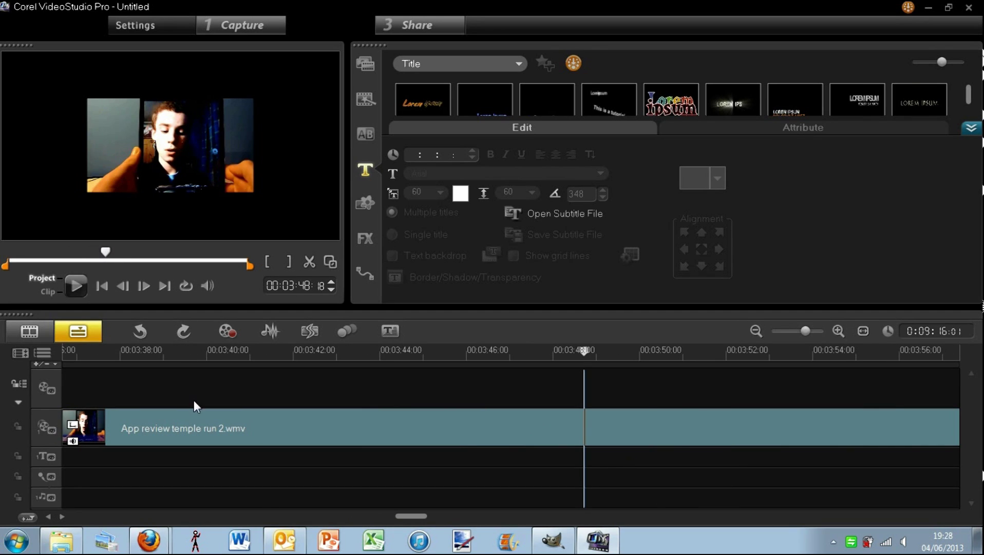
{"action": "mouse_move", "coordinate": [400, 516]}
{"action": "left_mouse_down"}
{"action": "mouse_move", "coordinate": [350, 516]}
{"action": "mouse_move", "coordinate": [394, 516]}
{"action": "left_mouse_up"}
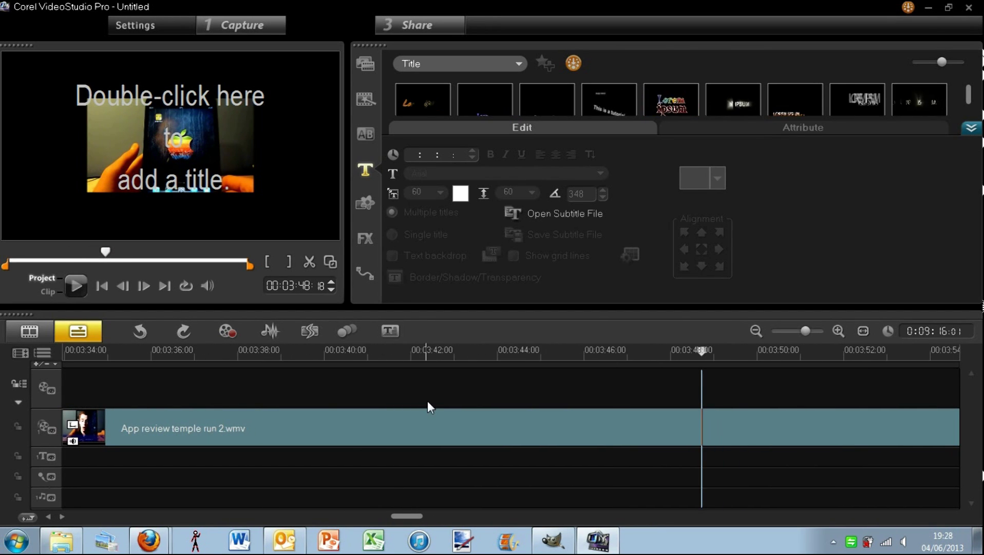
{"action": "scroll", "coordinate": [427, 402], "scroll_direction": "up", "scroll_amount": 5}
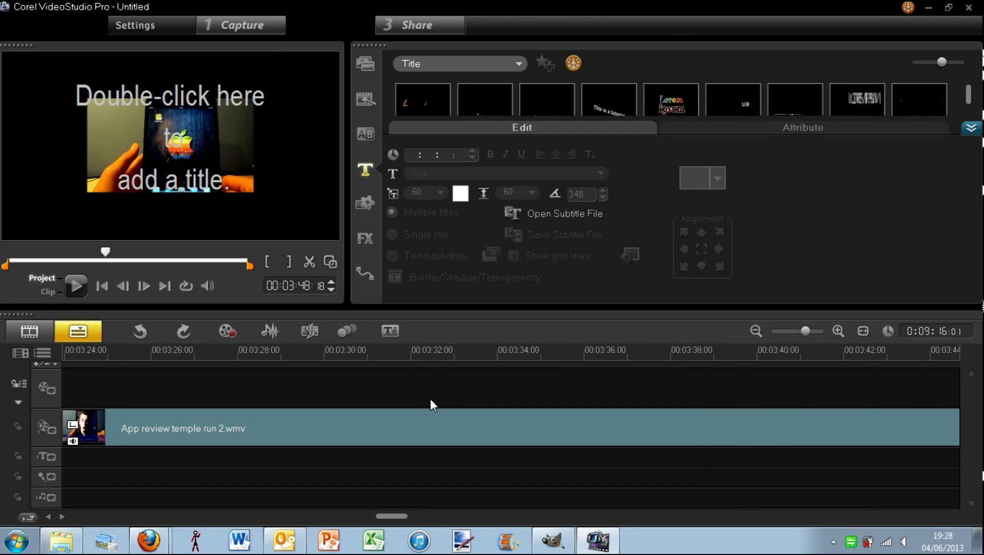
{"action": "scroll", "coordinate": [431, 399], "scroll_direction": "up", "scroll_amount": 7}
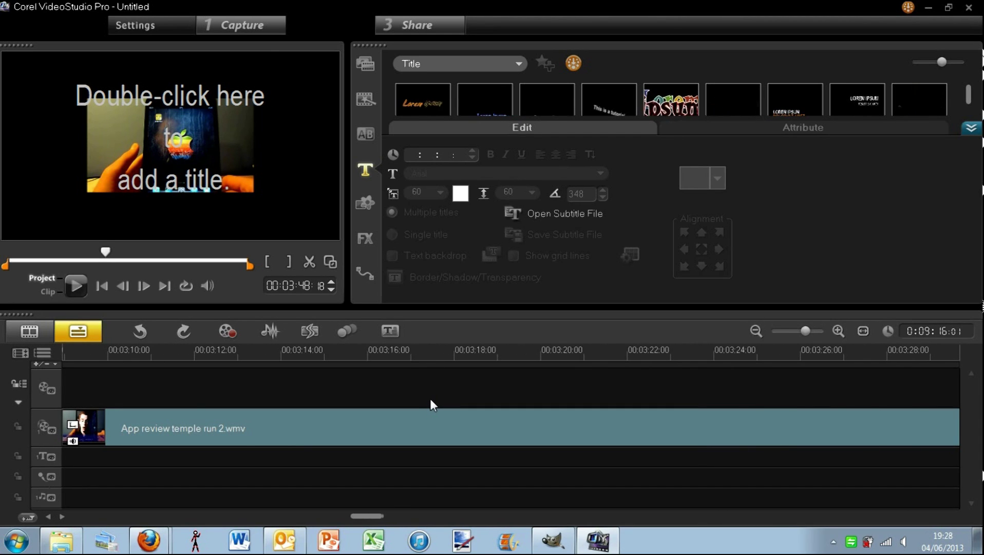
{"action": "scroll", "coordinate": [431, 400], "scroll_direction": "up", "scroll_amount": 8}
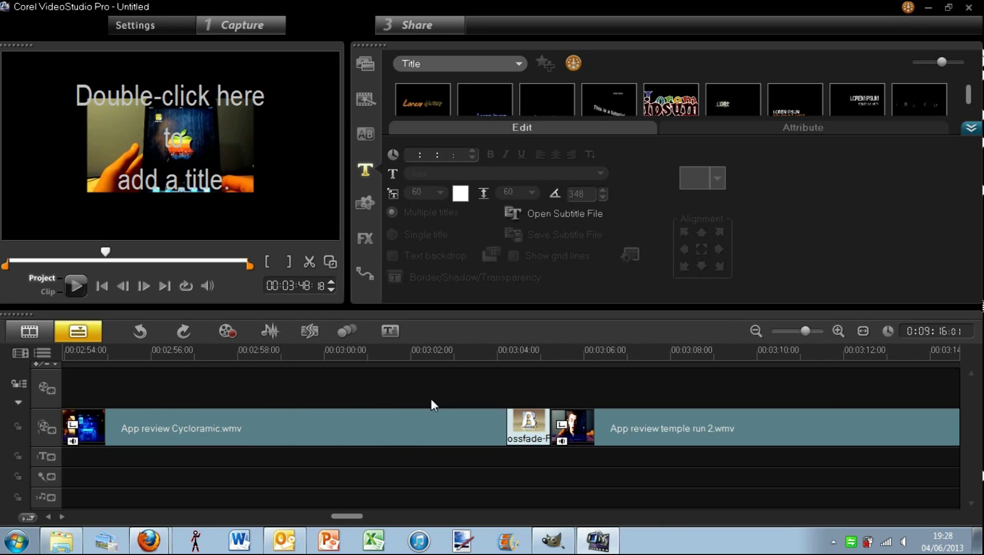
{"action": "scroll", "coordinate": [431, 399], "scroll_direction": "down", "scroll_amount": 12}
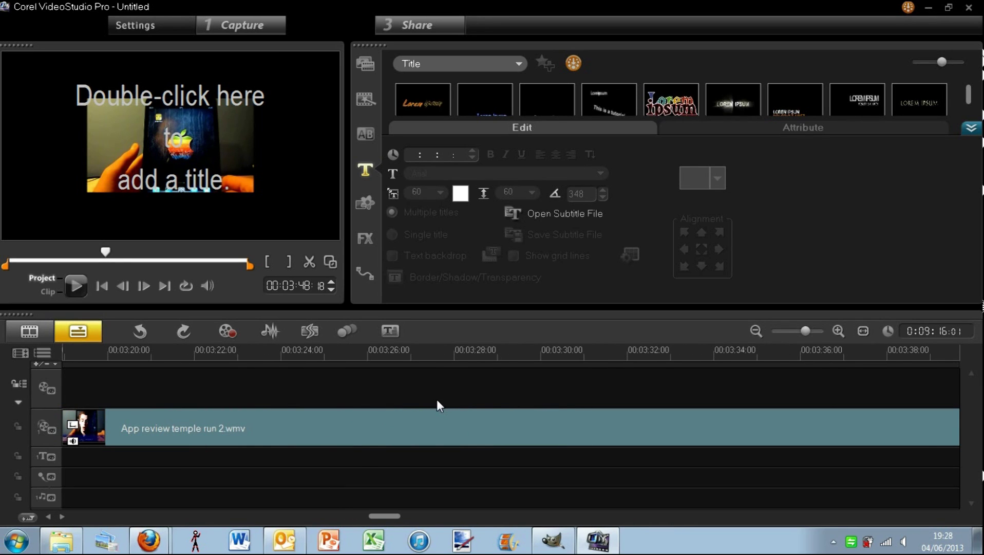
{"action": "scroll", "coordinate": [438, 399], "scroll_direction": "down", "scroll_amount": 12}
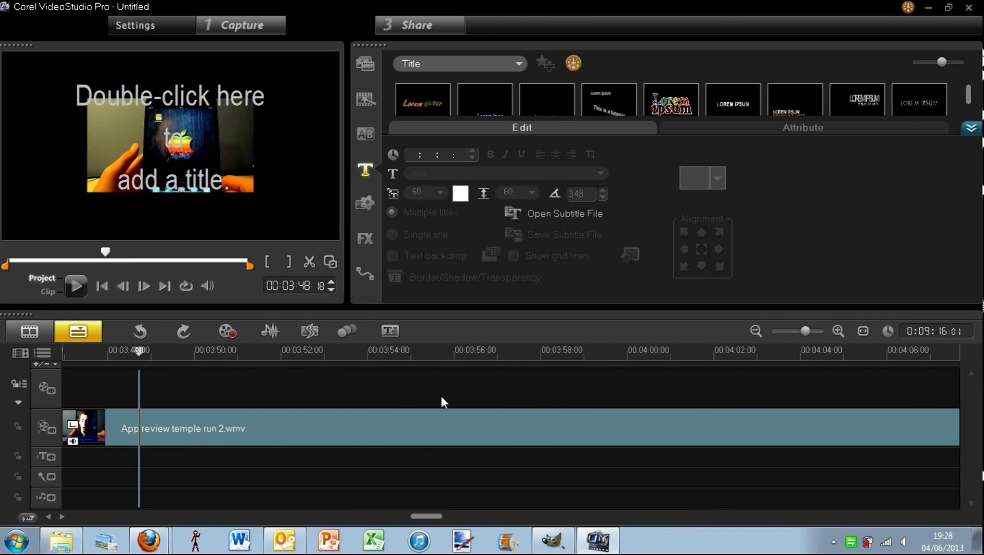
{"action": "scroll", "coordinate": [442, 399], "scroll_direction": "down", "scroll_amount": 11}
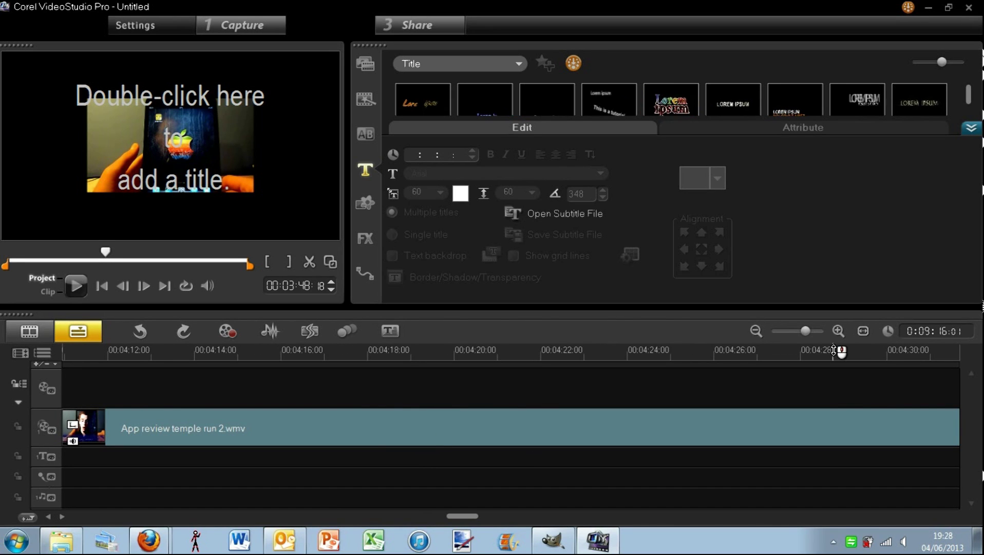
- Zoom the timeline out, in, then slightly out around the 3:48 position
{"action": "left_click_drag", "start_coordinate": [809, 336], "coordinate": [775, 335]}
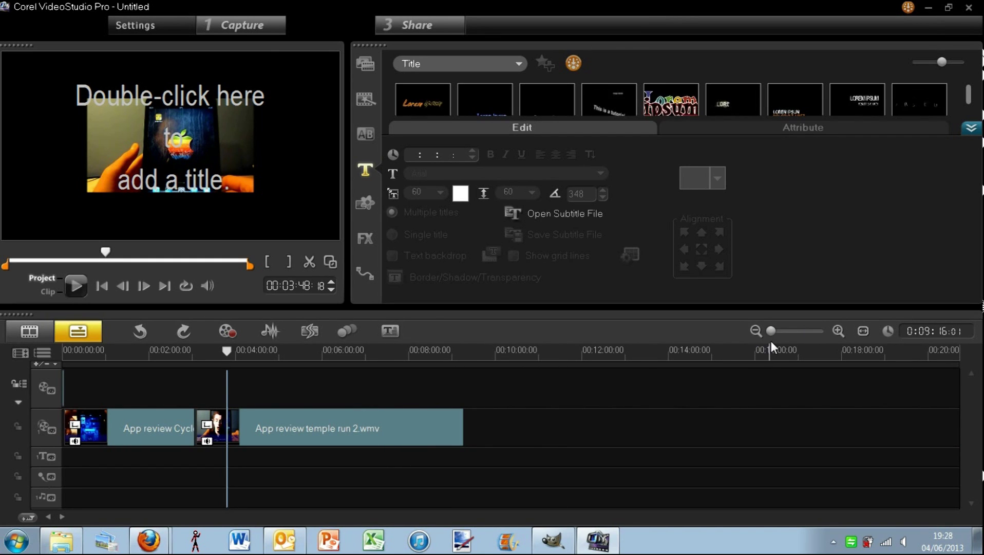
{"action": "left_click_drag", "start_coordinate": [774, 337], "coordinate": [819, 336]}
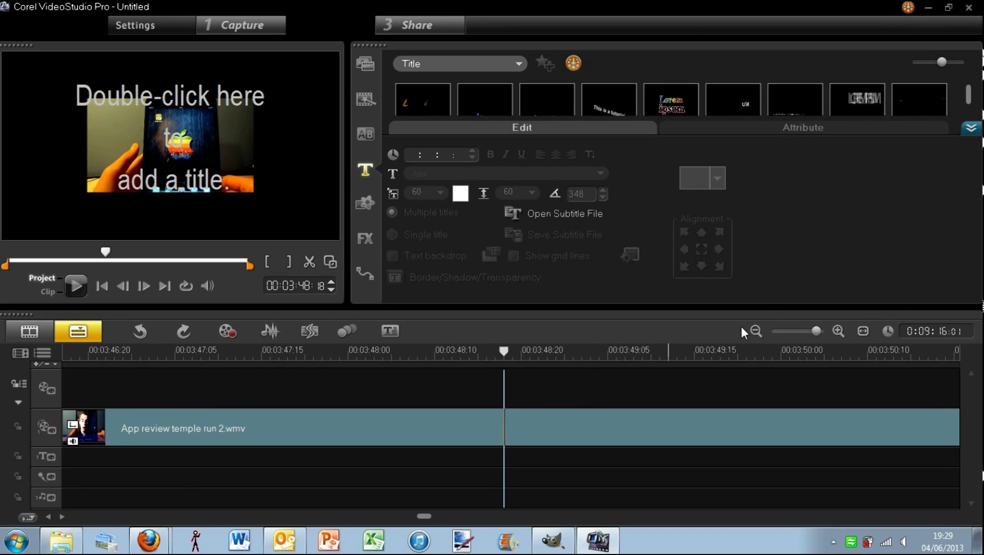
{"action": "left_click_drag", "start_coordinate": [816, 331], "coordinate": [798, 340]}
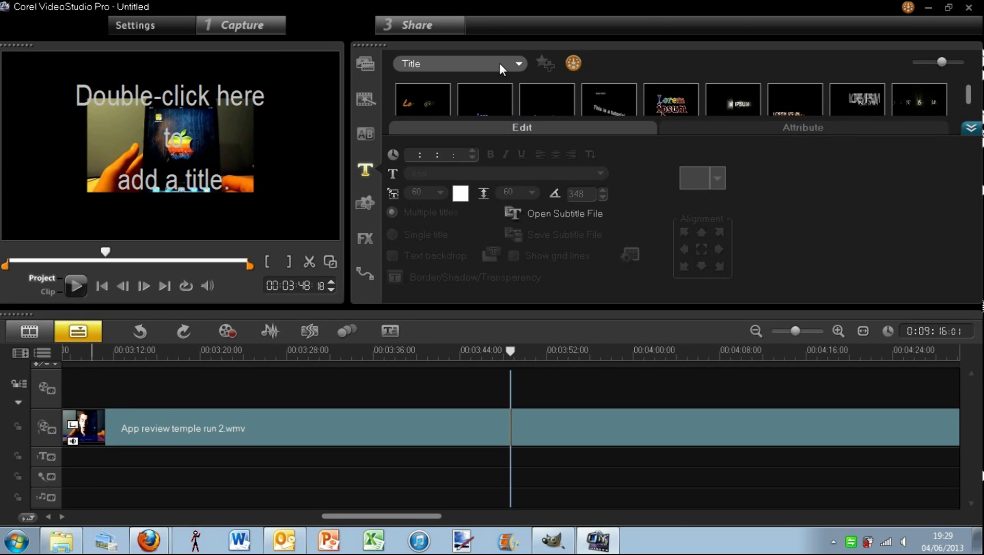
- Switch to Share and browse the Create Video File formats down to WMV HD 1080 25p
{"action": "left_click", "coordinate": [407, 25]}
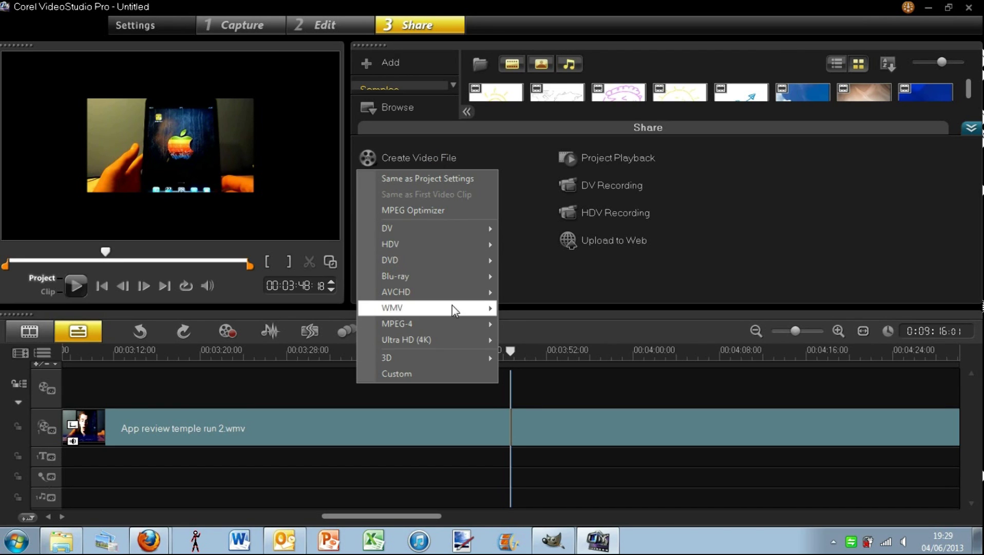
{"action": "mouse_move", "coordinate": [483, 231]}
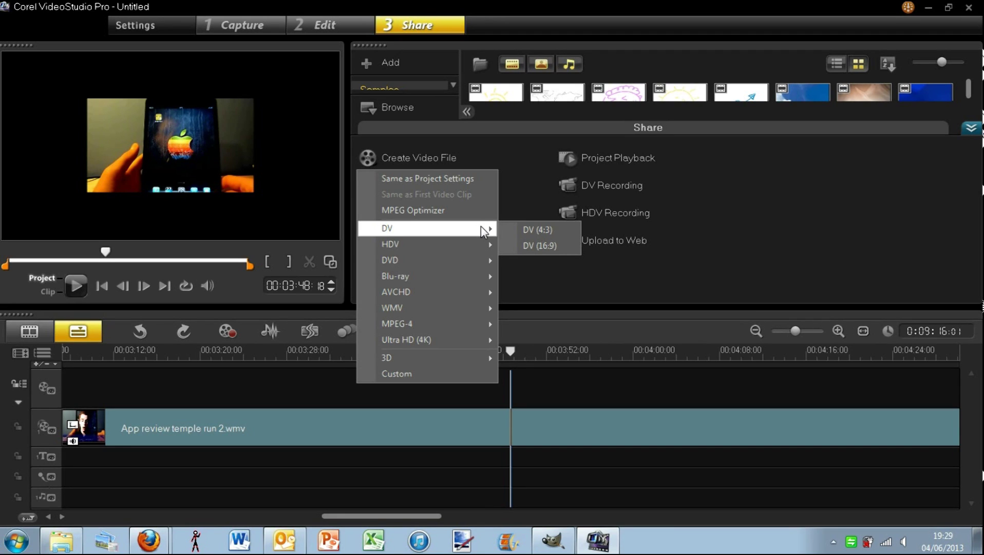
{"action": "mouse_move", "coordinate": [487, 276]}
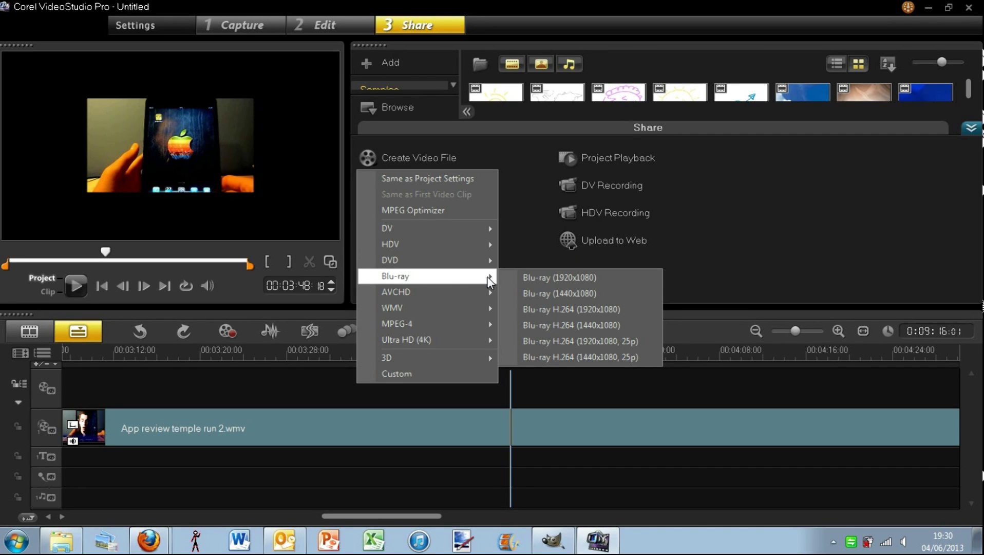
{"action": "mouse_move", "coordinate": [487, 309]}
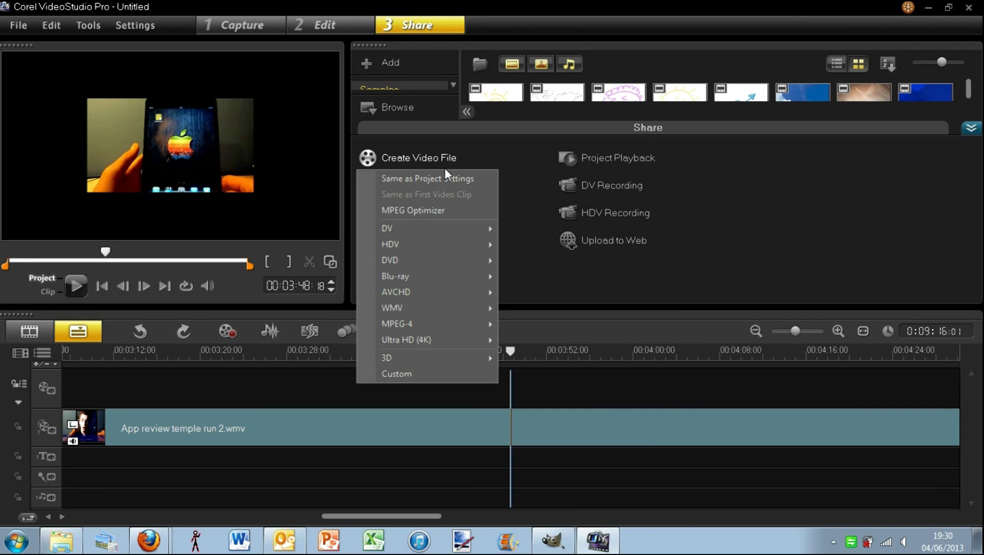
{"action": "mouse_move", "coordinate": [448, 330]}
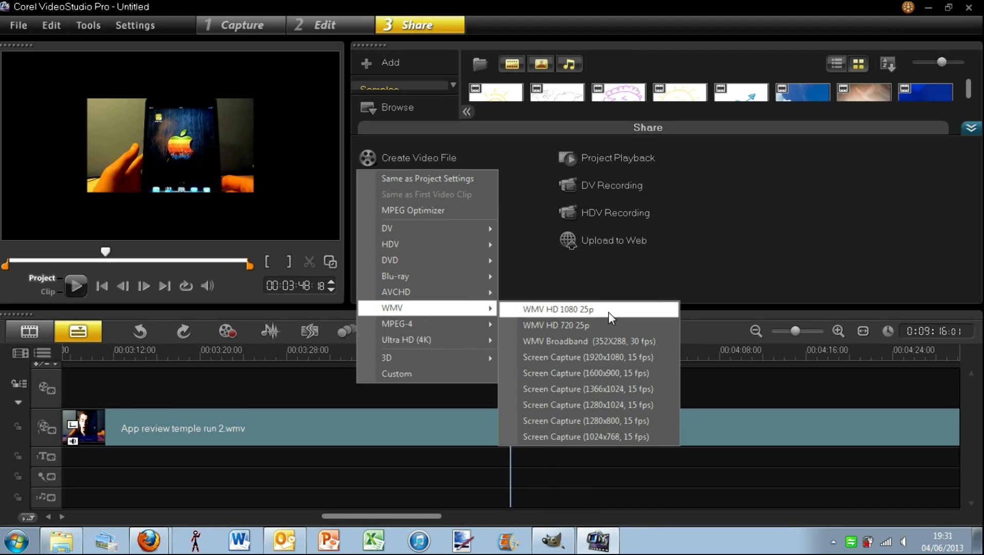
- Choose WMV HD 1080 25p, then close its save dialog without exporting
{"action": "left_click", "coordinate": [608, 312]}
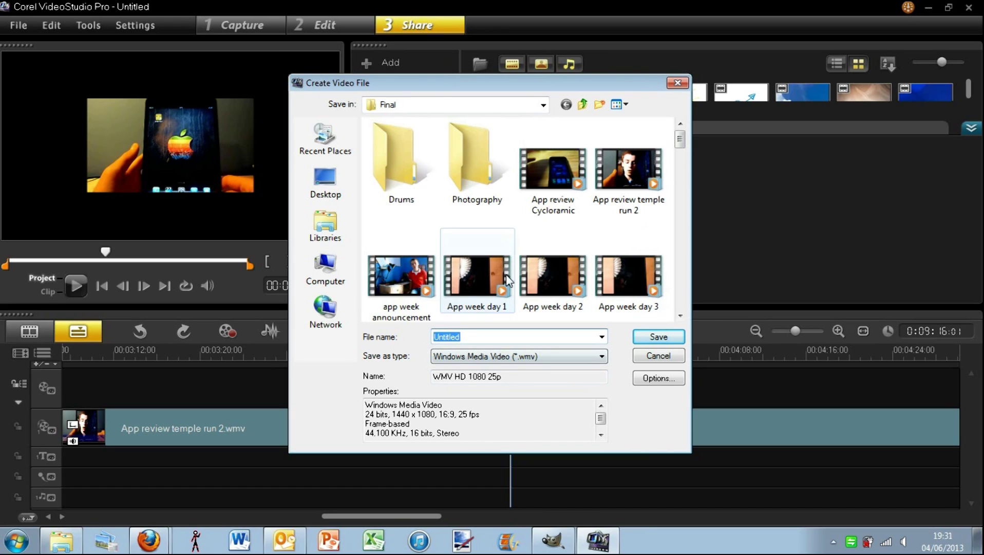
{"action": "left_click", "coordinate": [684, 84]}
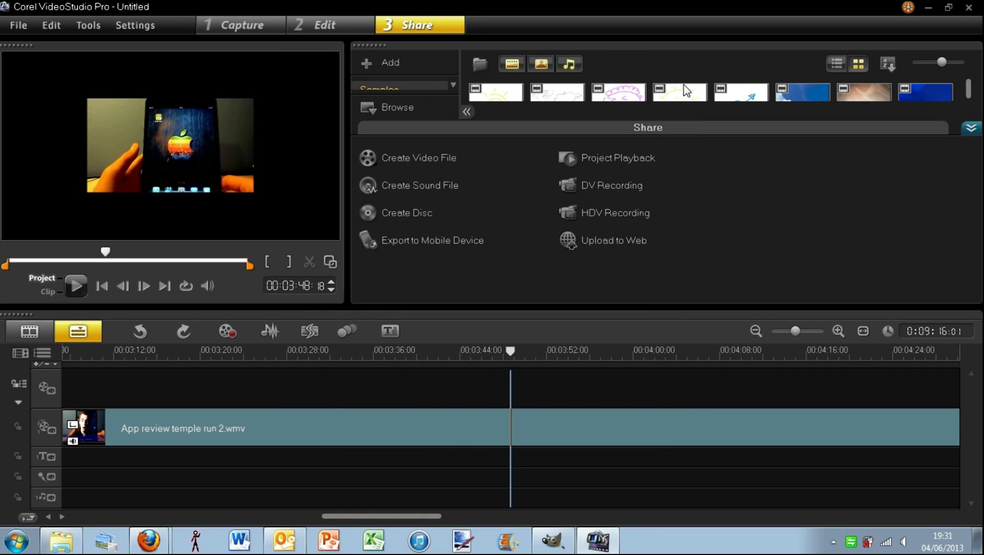